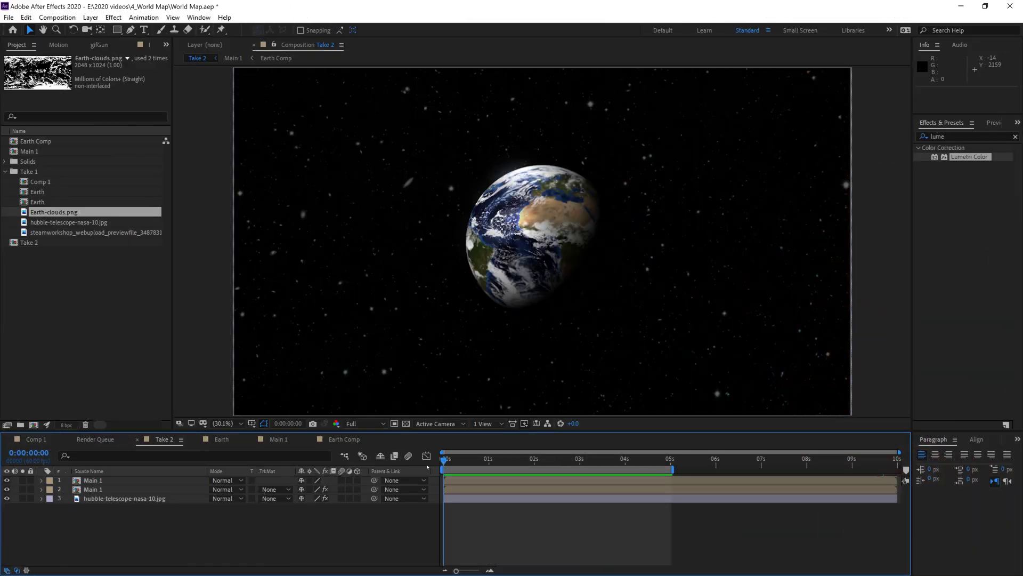
Step: Preview the finished Take 2 composition with the rotating Earth over the star field
key("space")
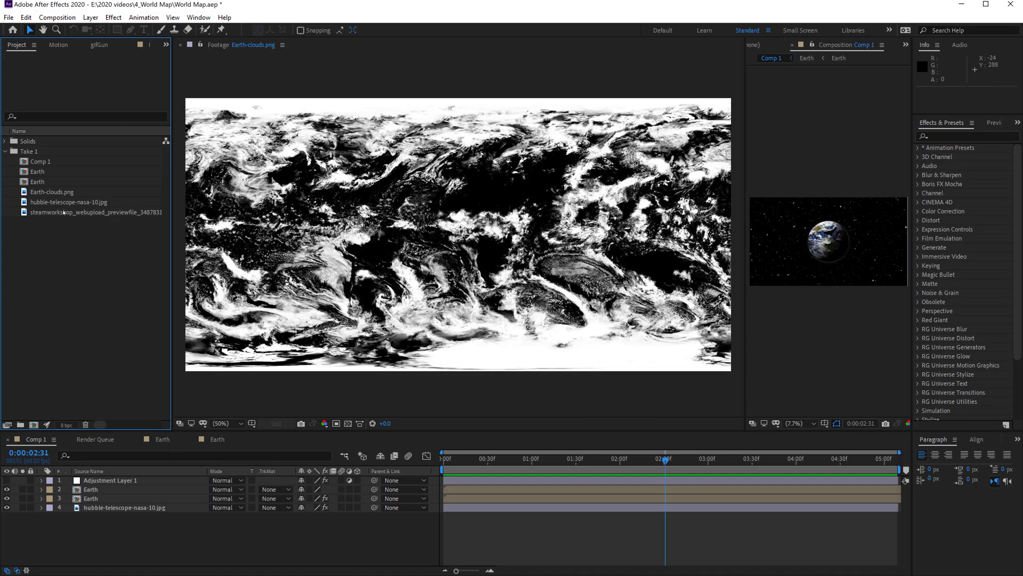
Step: View the Earth-clouds.png, hubble-telescope-nasa-10.jpg and world map footage in the Footage viewer
left_click(45, 191)
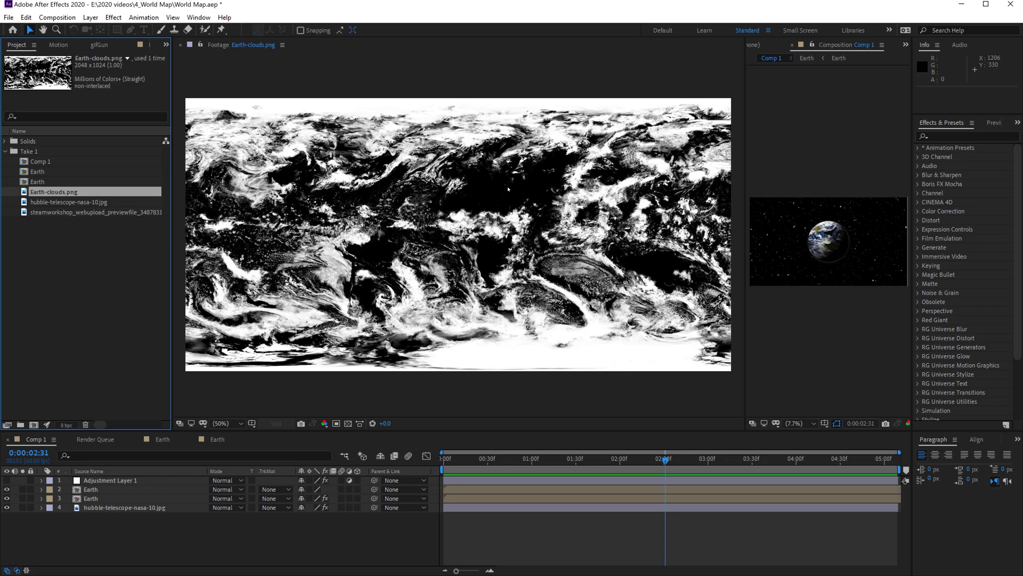
left_click(50, 202)
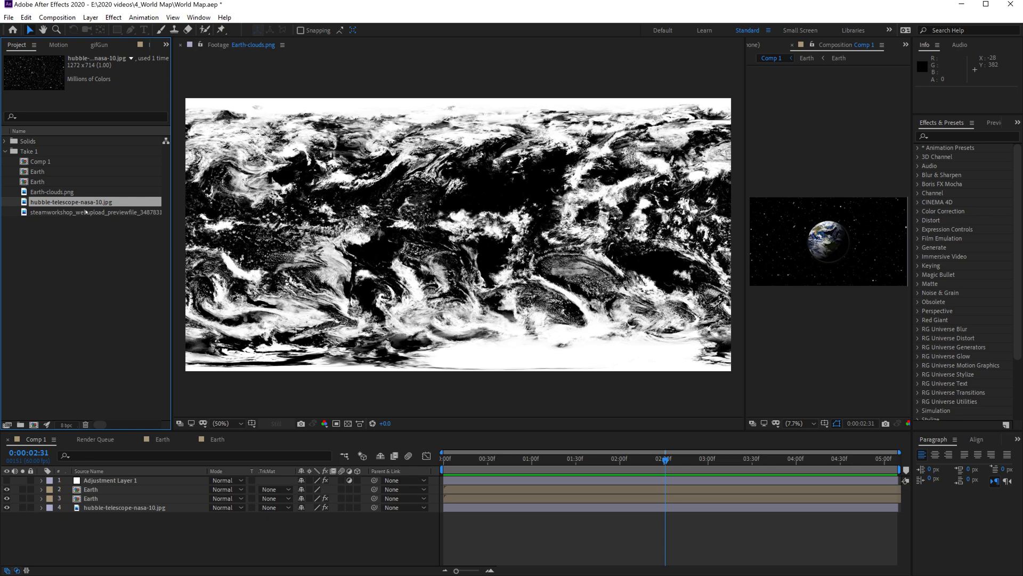
double_click(72, 202)
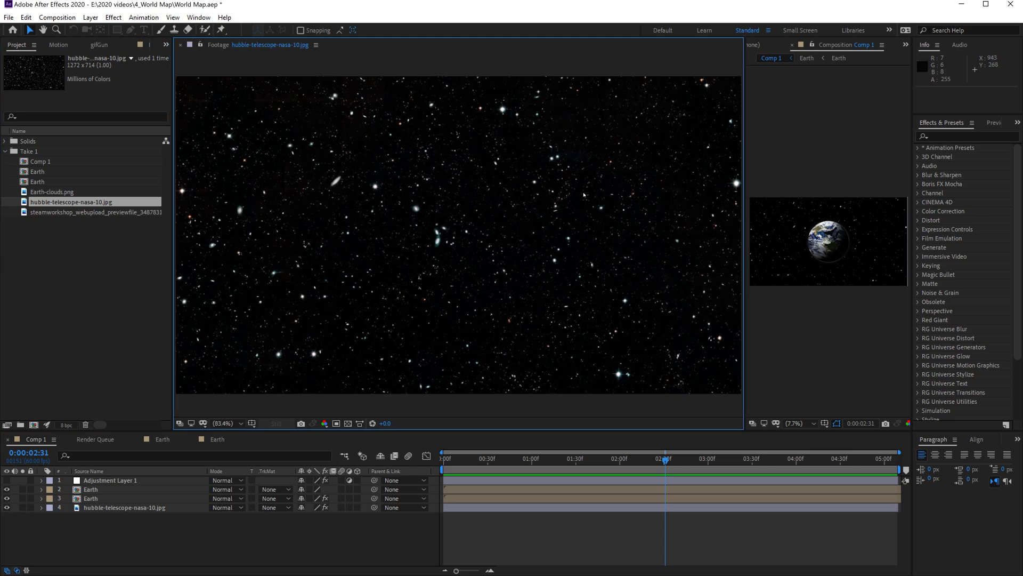
double_click(60, 212)
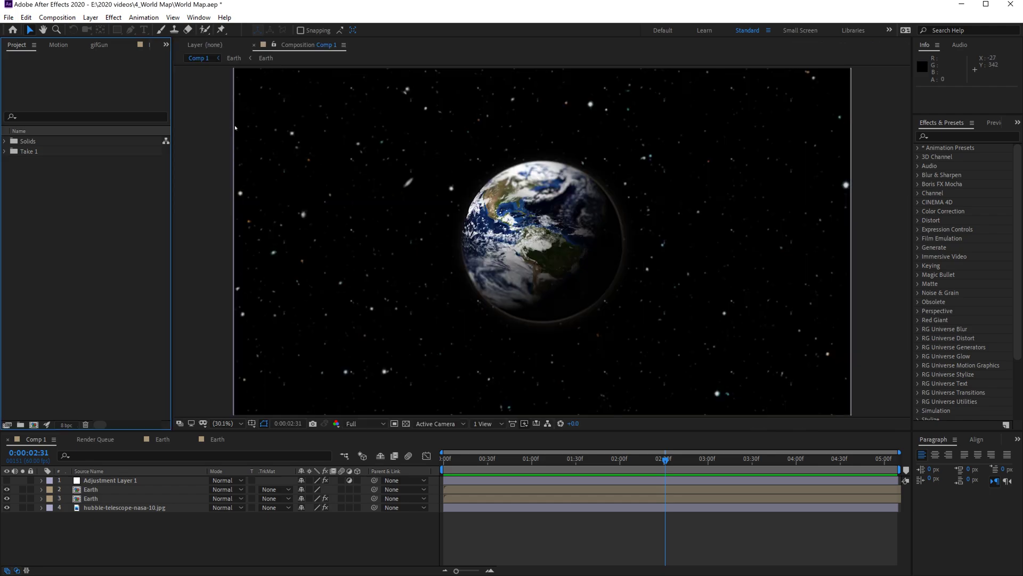
Step: Create a 3840×2160, 60 fps composition named Take 2 with a 10-second duration
right_click(70, 201)
left_click(107, 204)
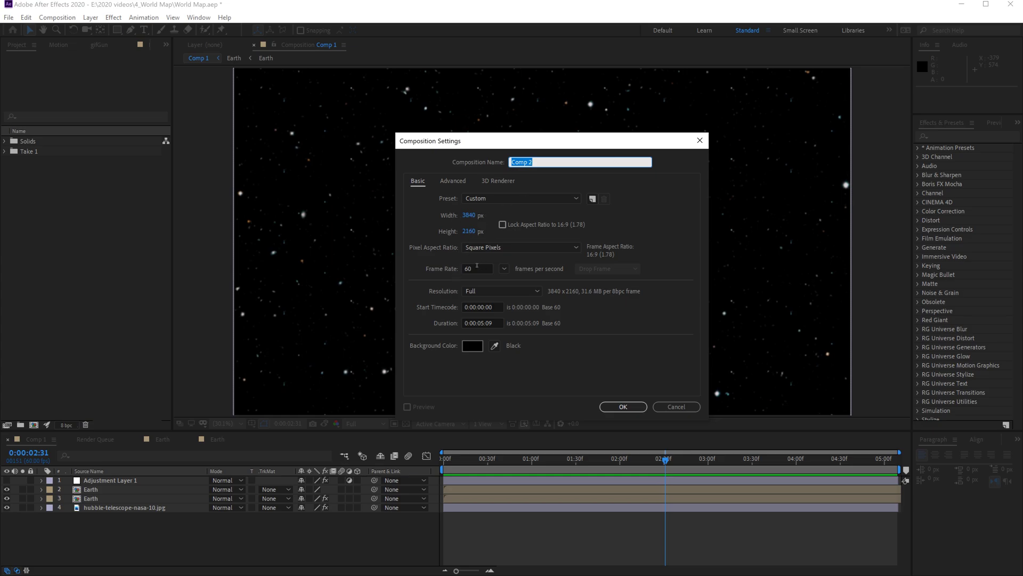
double_click(481, 322)
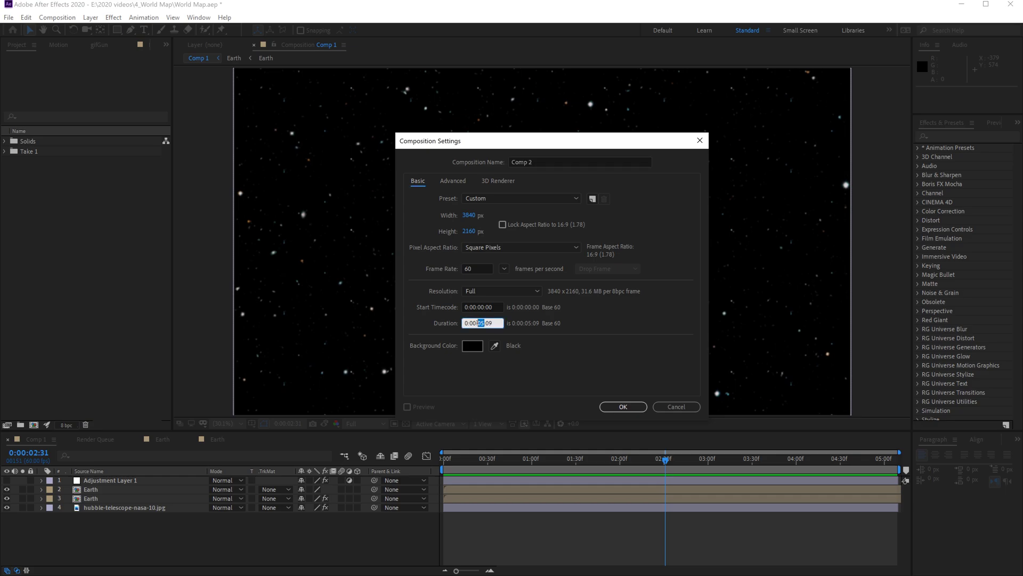
type("10")
key("Tab")
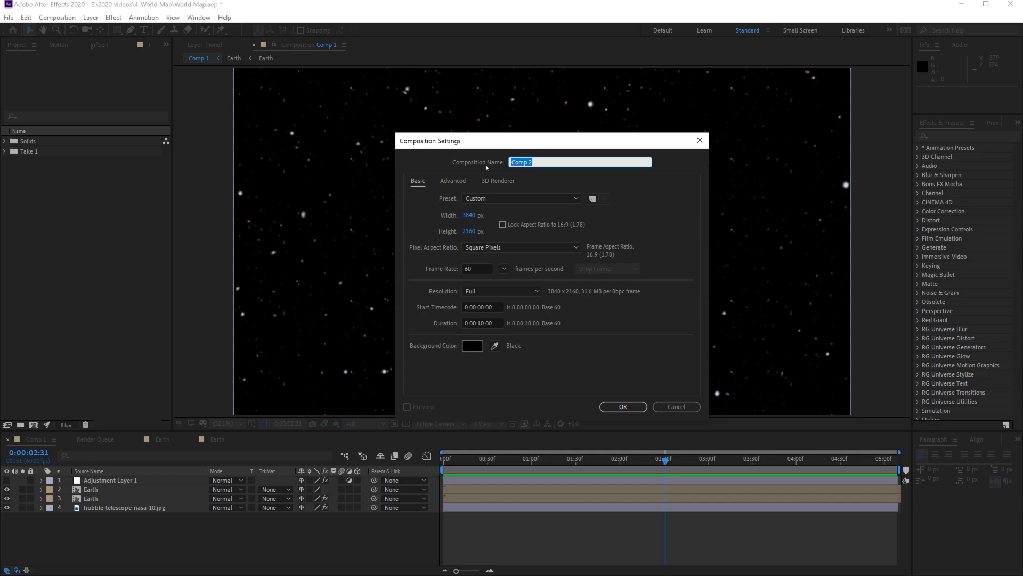
type("Take 2")
key("Return")
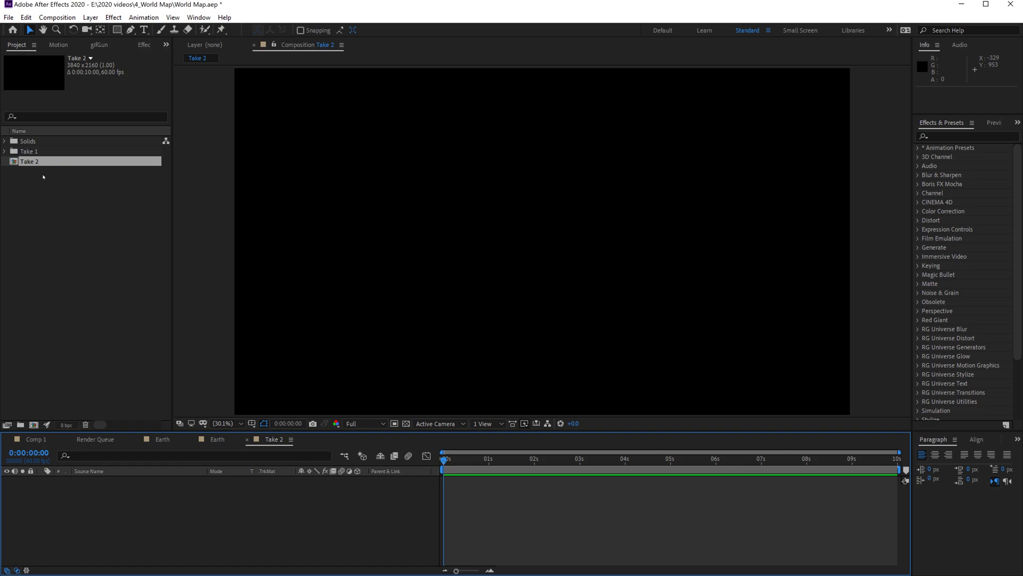
Step: Add Earth-clouds.png and the world map image as layers in Take 2, clouds on top
left_click(6, 152)
left_click(53, 192)
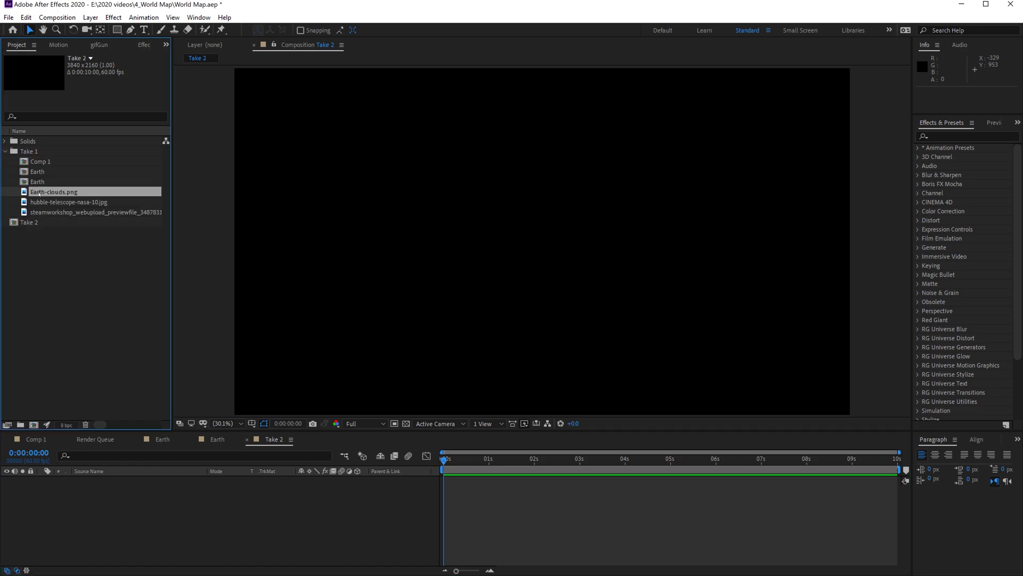
left_click(56, 202)
left_click(55, 193)
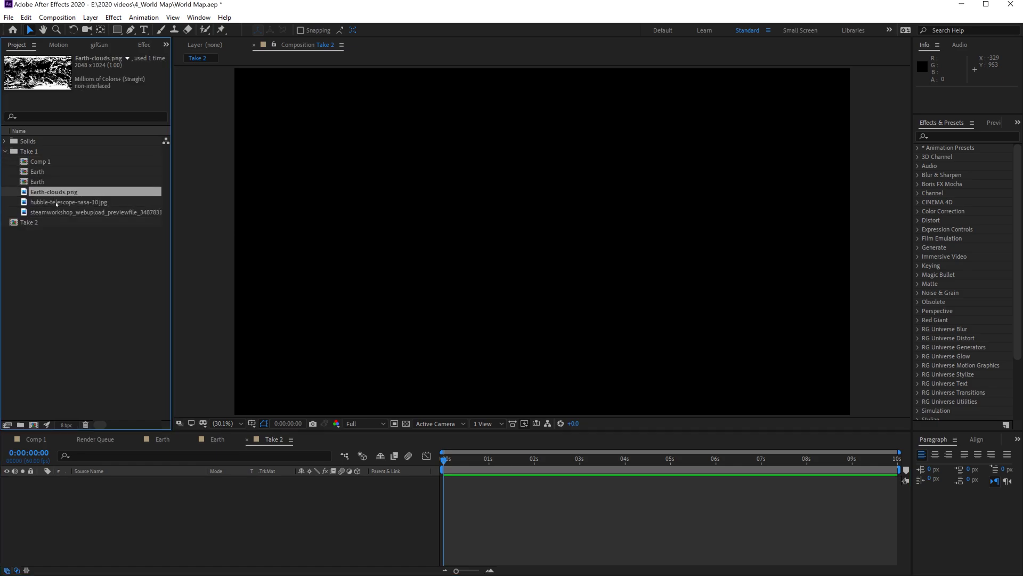
left_click_drag(49, 192, 213, 533)
left_click_drag(80, 212, 133, 517)
Step: Scale the cloud layer up until it covers the world map
left_click(217, 564)
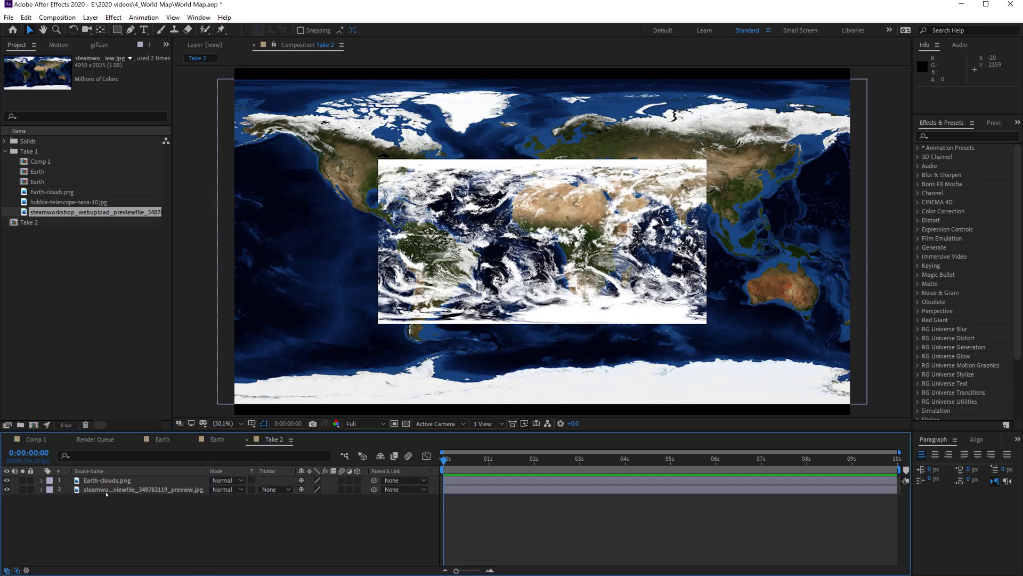
left_click(682, 306)
scroll(683, 305, "down", 2)
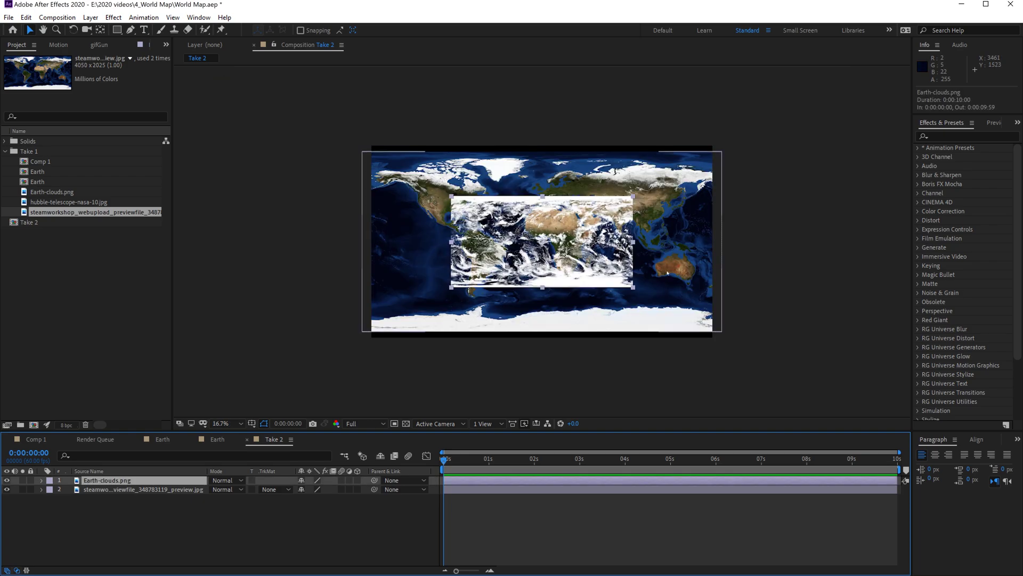
left_click_drag(633, 287, 723, 362)
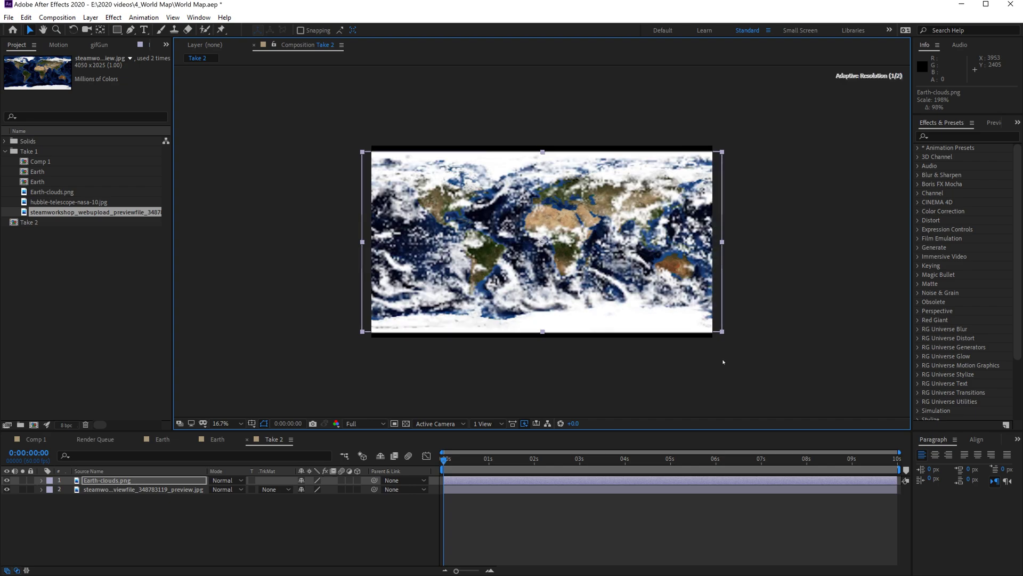
scroll(798, 338, "up", 2)
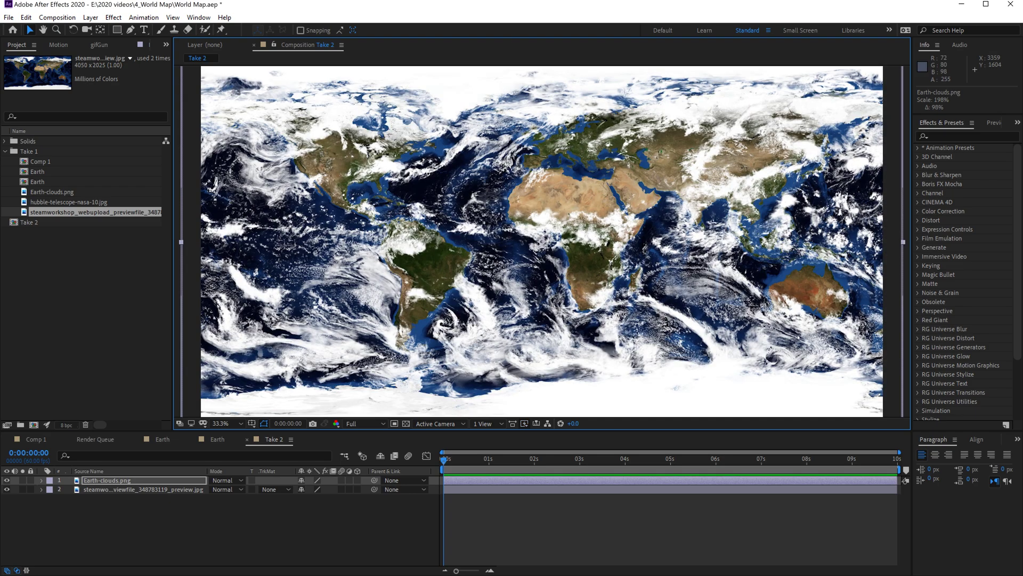
key("comma")
left_click(245, 520)
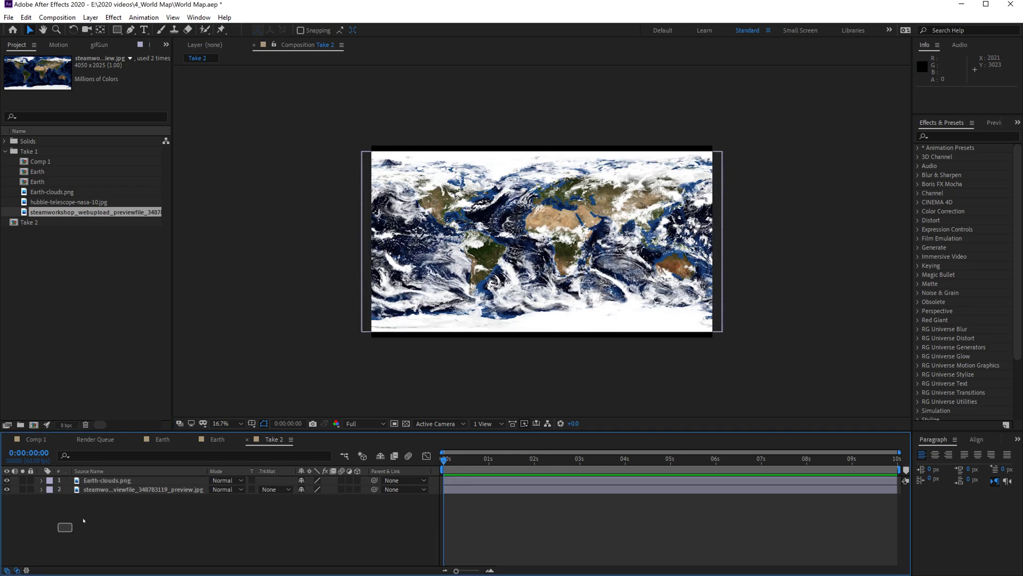
Step: Pre-compose the cloud and map layers into a comp named Earth Comp
left_click_drag(59, 531, 160, 473)
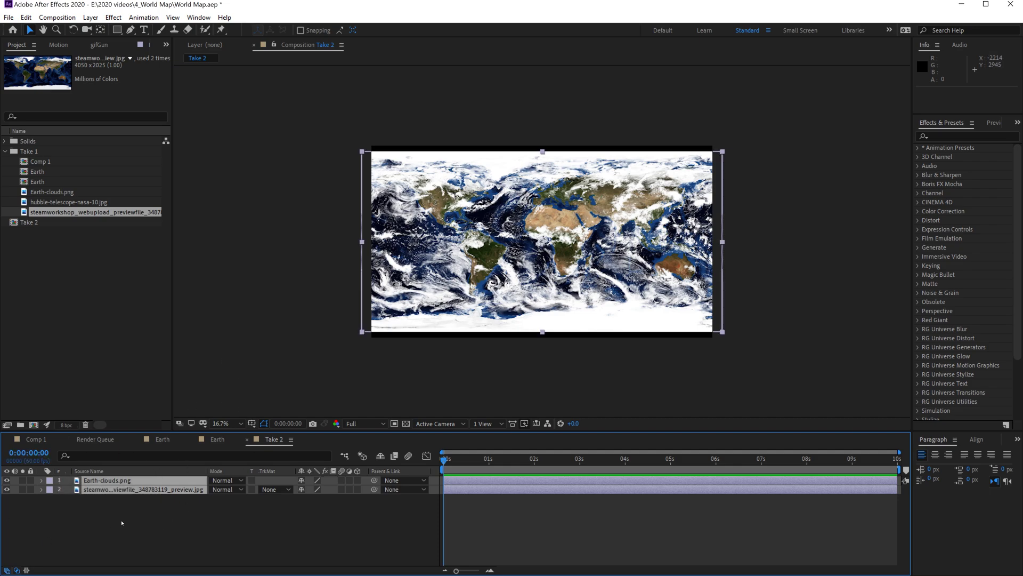
right_click(110, 489)
left_click(146, 441)
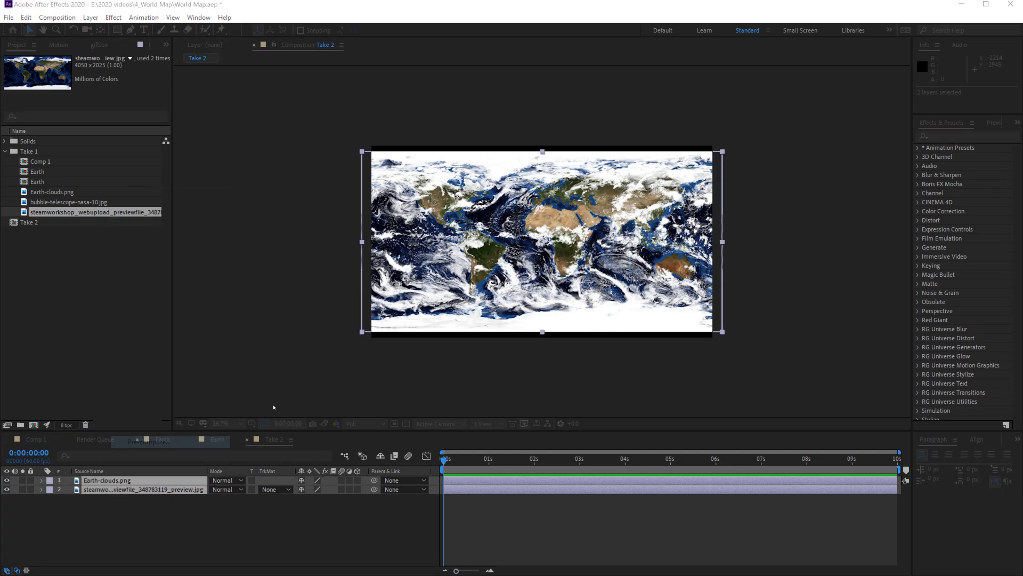
type("Ea")
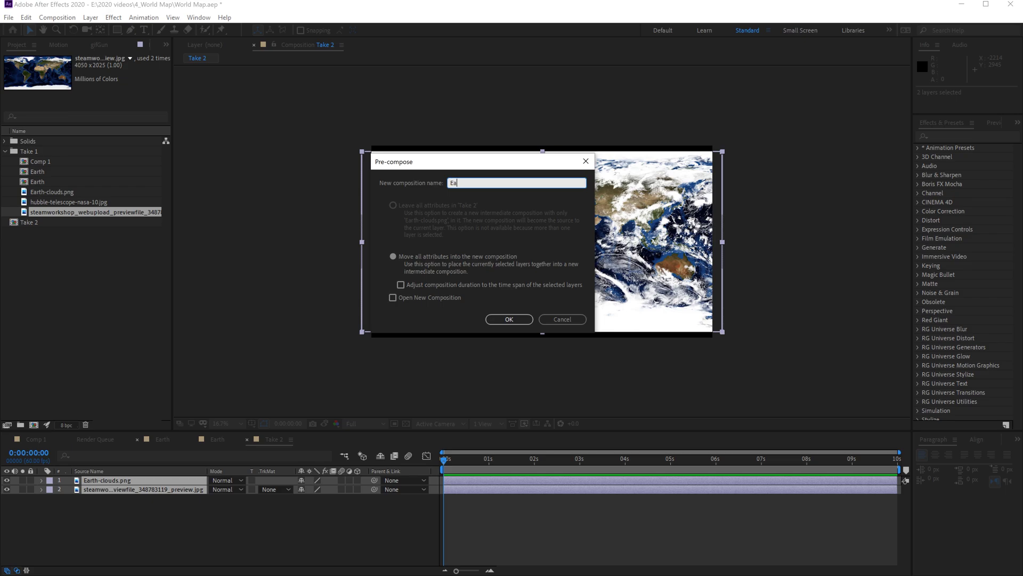
type("rth Comp")
key("Return")
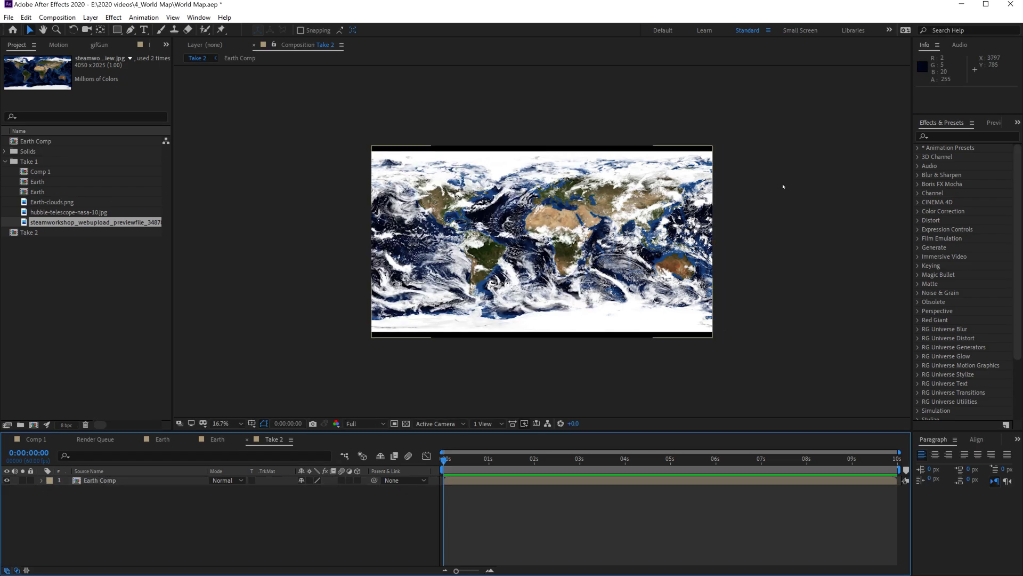
Step: Apply the CC Sphere effect to the Earth Comp layer
left_click(935, 137)
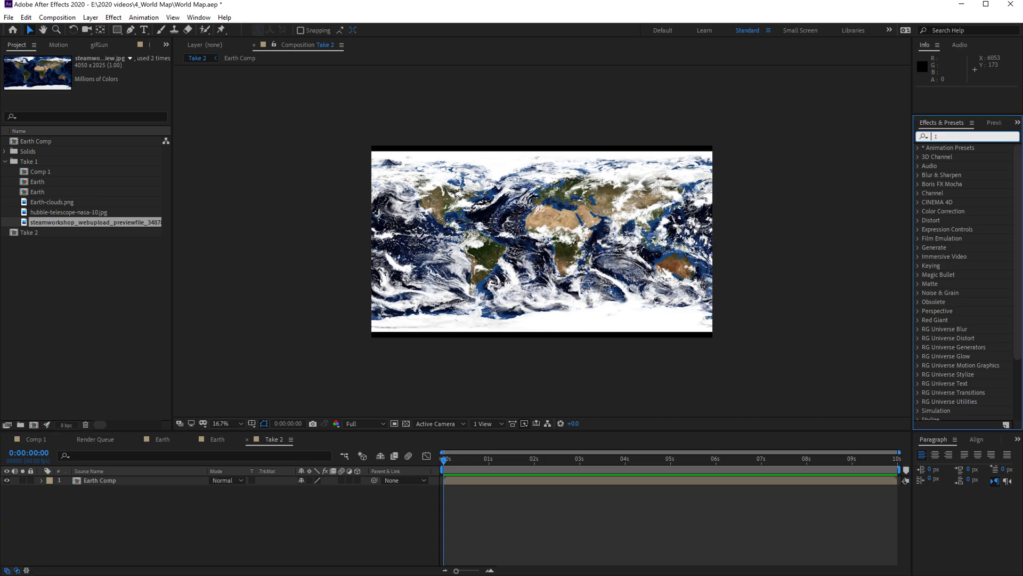
type("cc spher")
left_click_drag(955, 157, 552, 241)
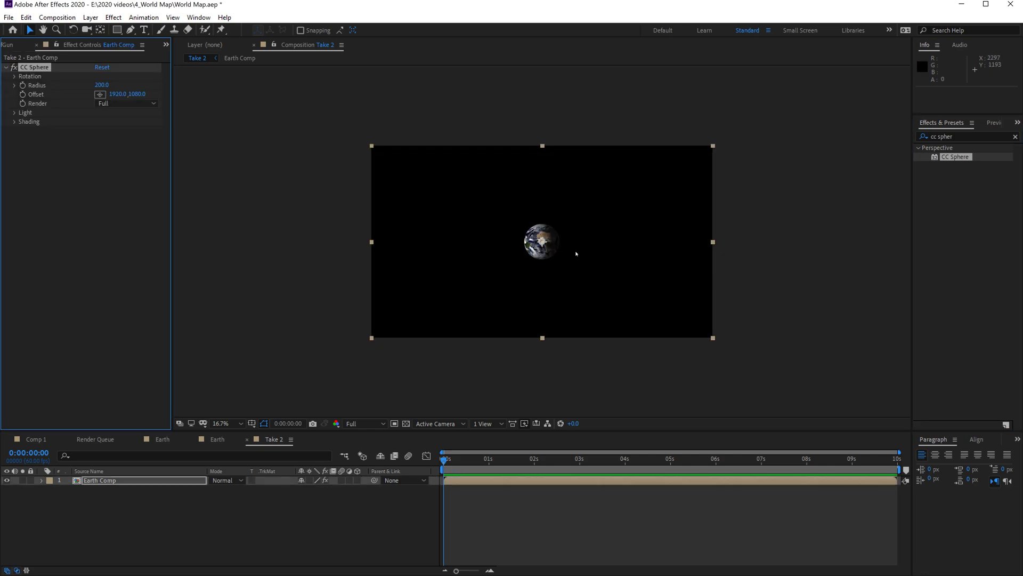
key("period")
key("comma")
Step: Increase the CC Sphere radius from 200 to 477 in Effect Controls
left_click(192, 17)
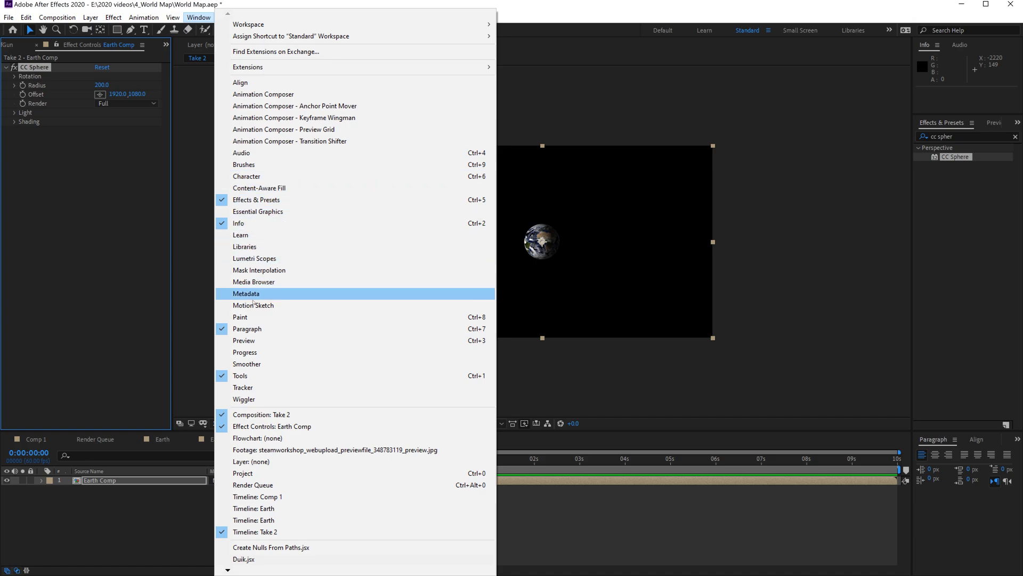
left_click(265, 426)
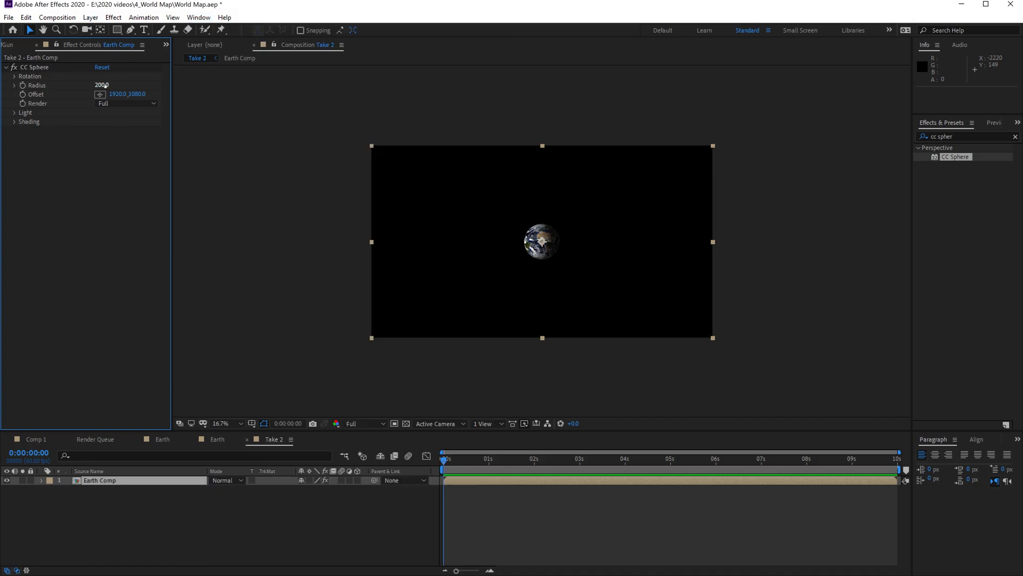
left_click_drag(102, 85, 237, 92)
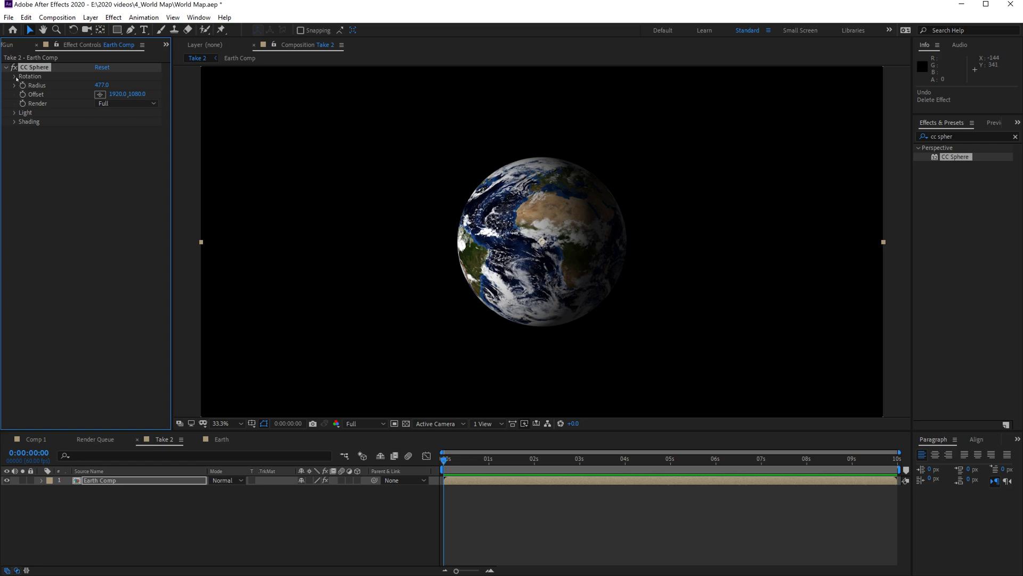
Step: Set the CC Sphere light intensity to 146 and light direction to −53°
left_click(15, 113)
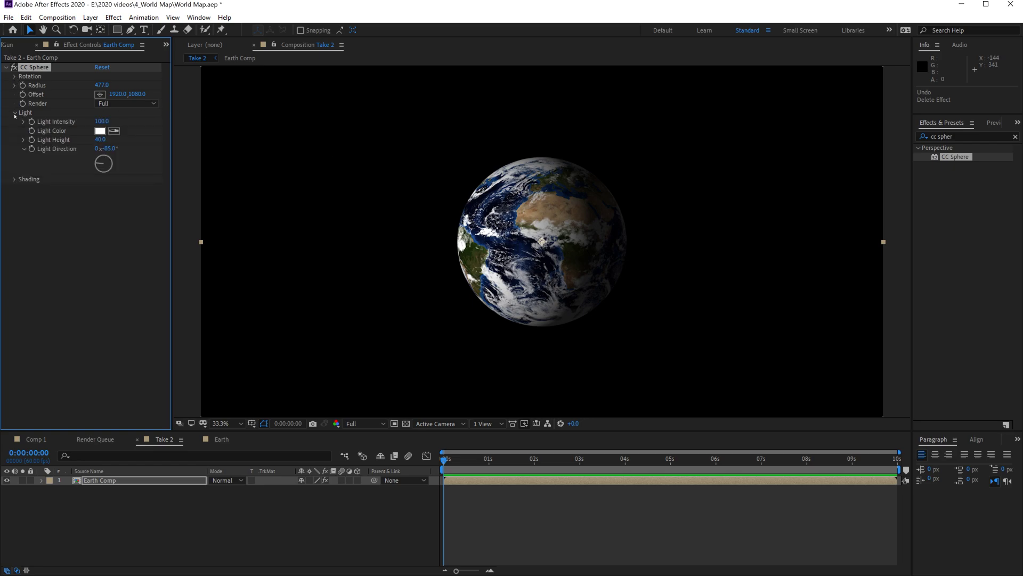
left_click_drag(101, 121, 131, 126)
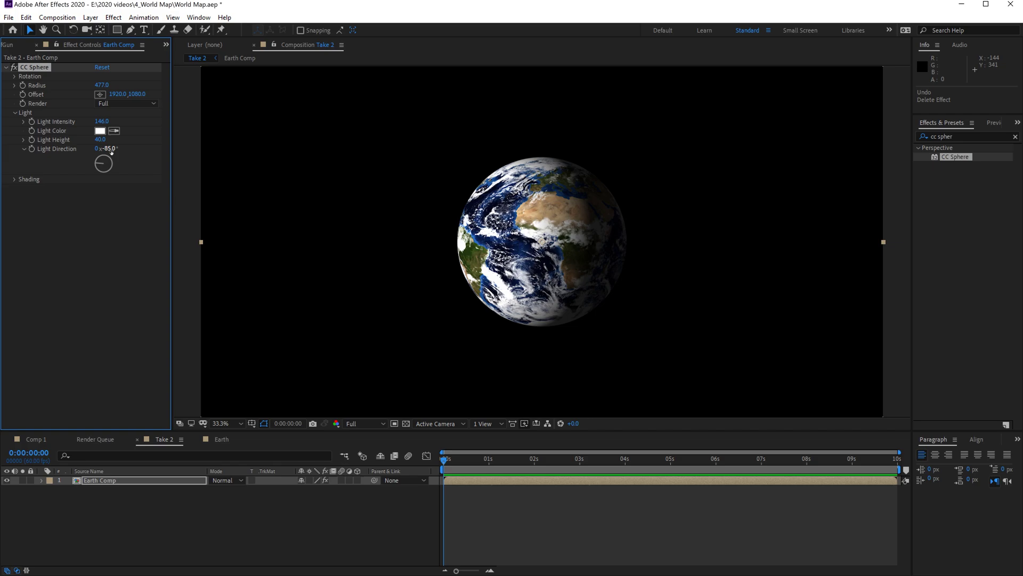
left_click_drag(112, 150, 129, 148)
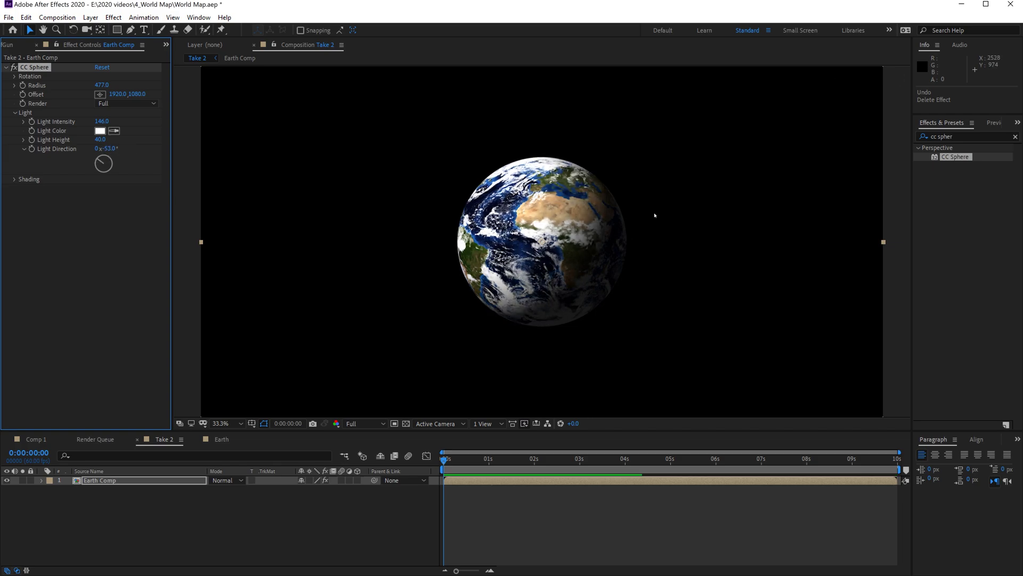
Step: Lower the sphere's Ambient shading to 0 so the unlit half goes dark
left_click(15, 180)
left_click_drag(100, 188, 95, 188)
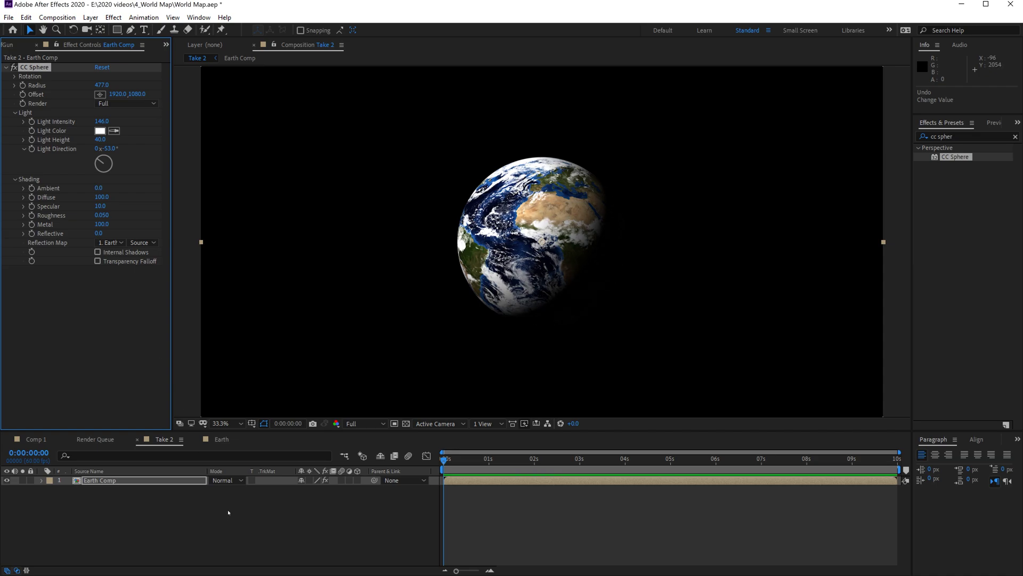
left_click(578, 325)
scroll(621, 294, "down", 4)
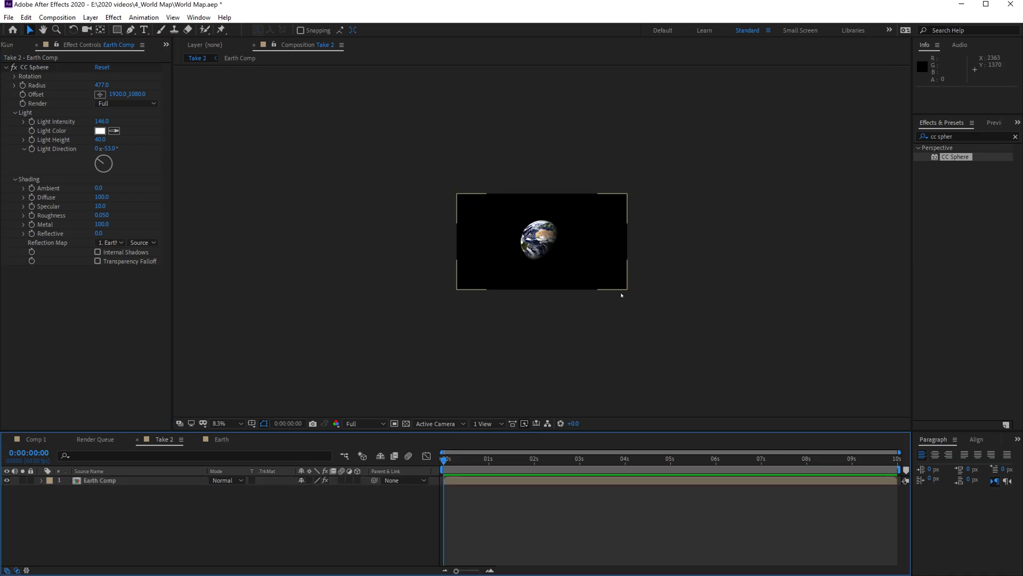
scroll(622, 294, "up", 4)
scroll(621, 294, "up", 2)
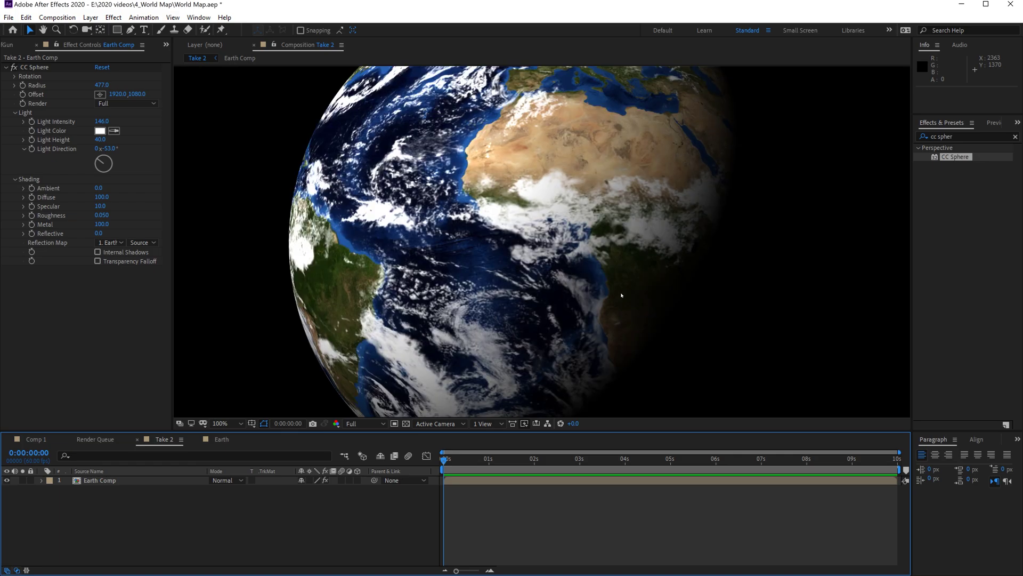
scroll(623, 294, "down", 1)
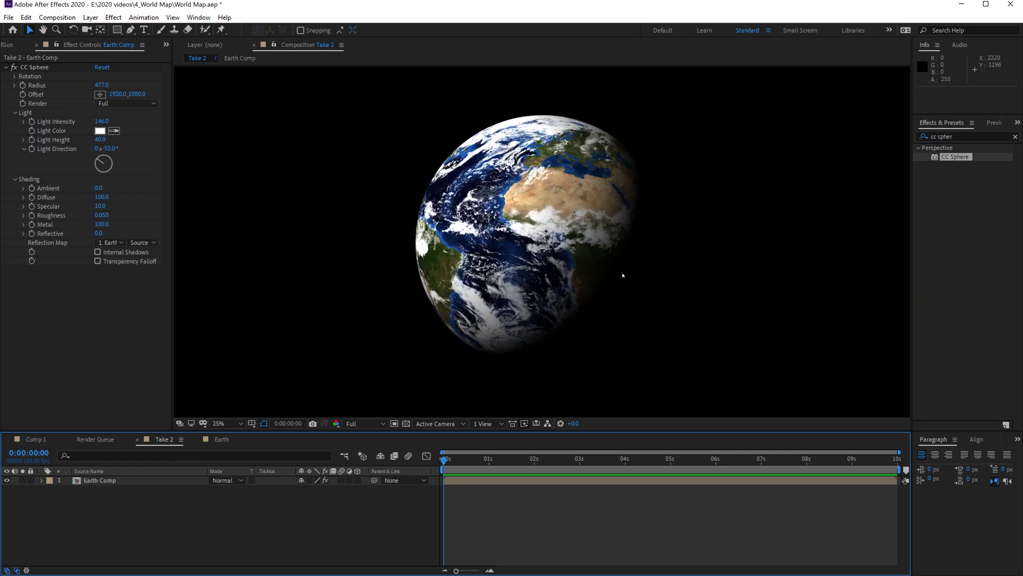
Step: Apply the Stylize Glow effect to the Earth Comp layer
left_click(307, 524)
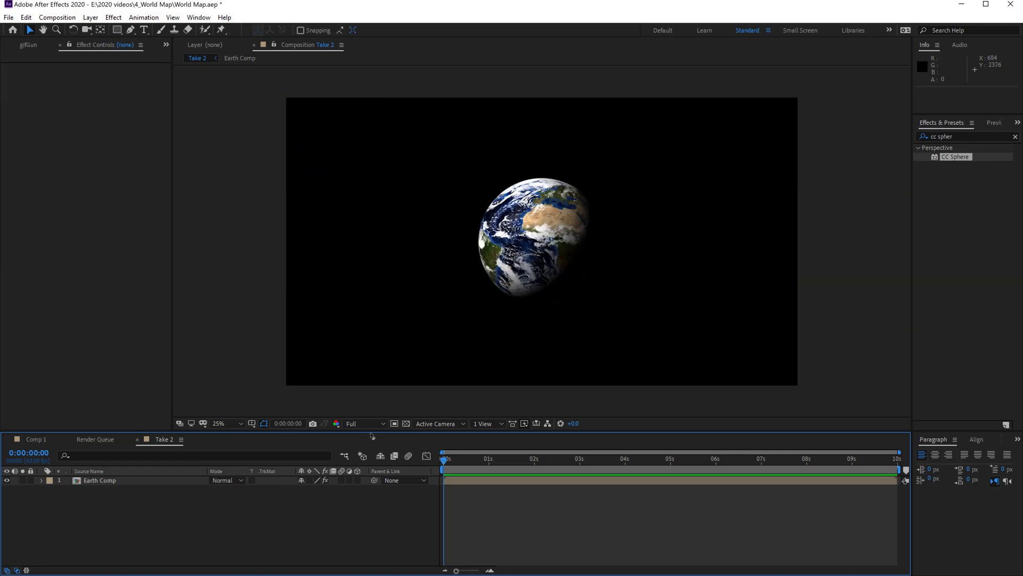
left_click(965, 137)
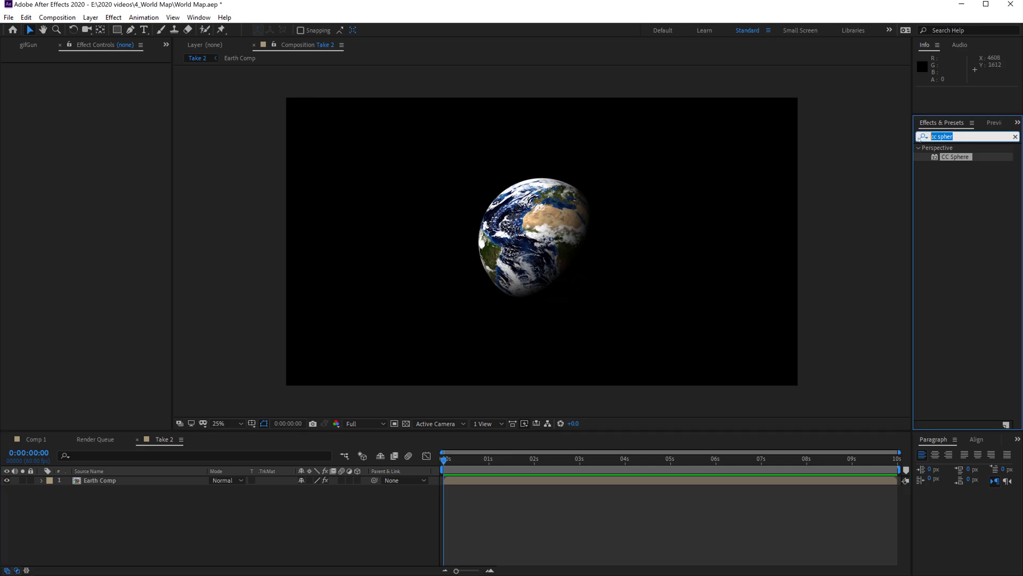
type("glow")
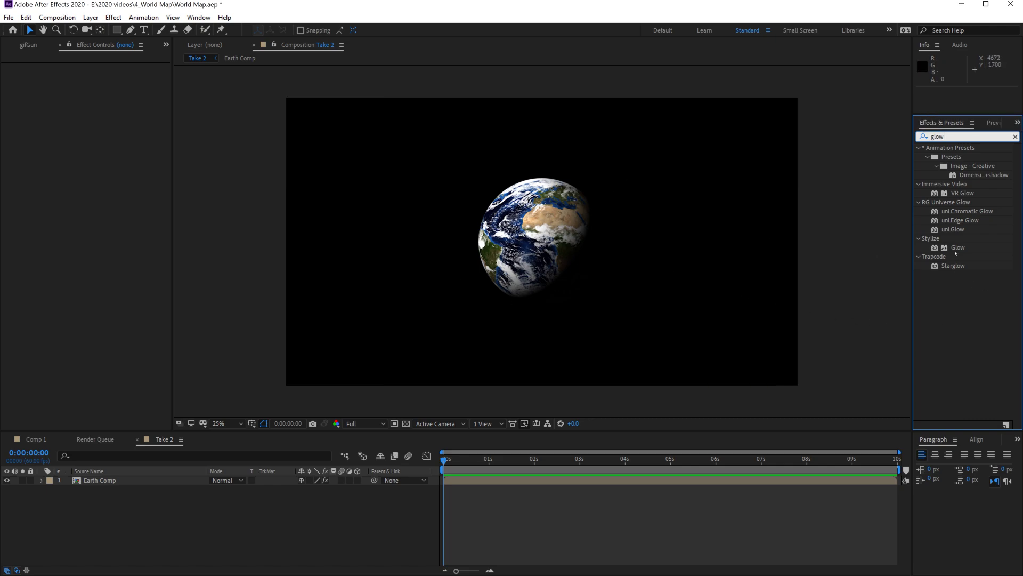
left_click_drag(958, 248, 133, 482)
key("period")
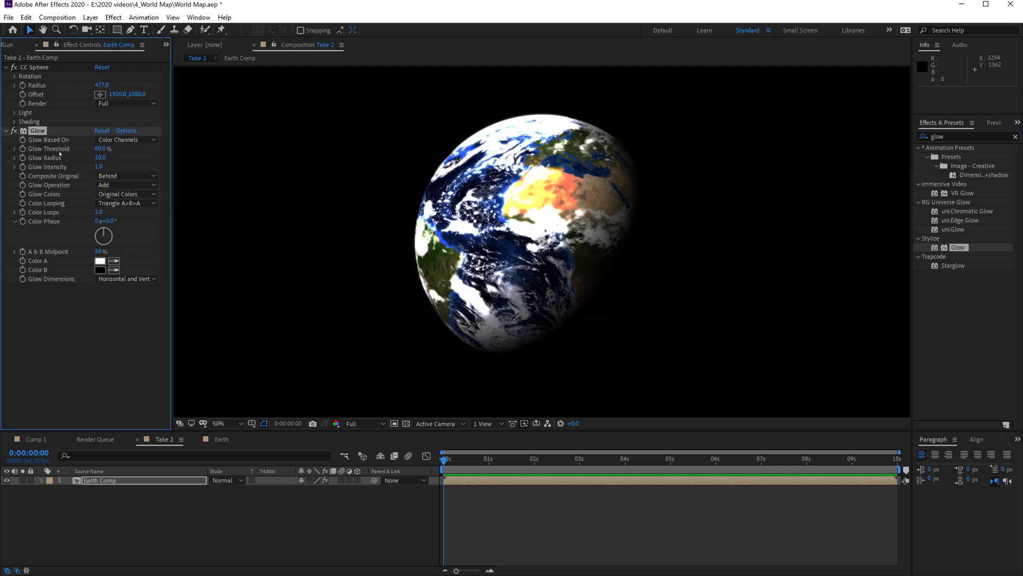
Step: Set Glow Threshold to 100%, Radius to 126 and Intensity to 0.7
left_click_drag(101, 149, 168, 156)
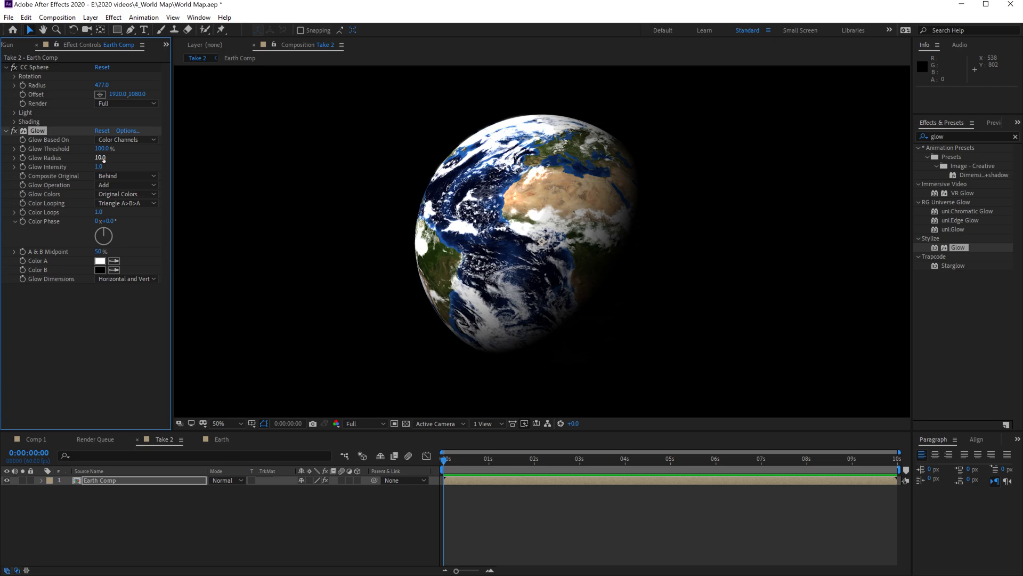
left_click_drag(103, 158, 134, 162)
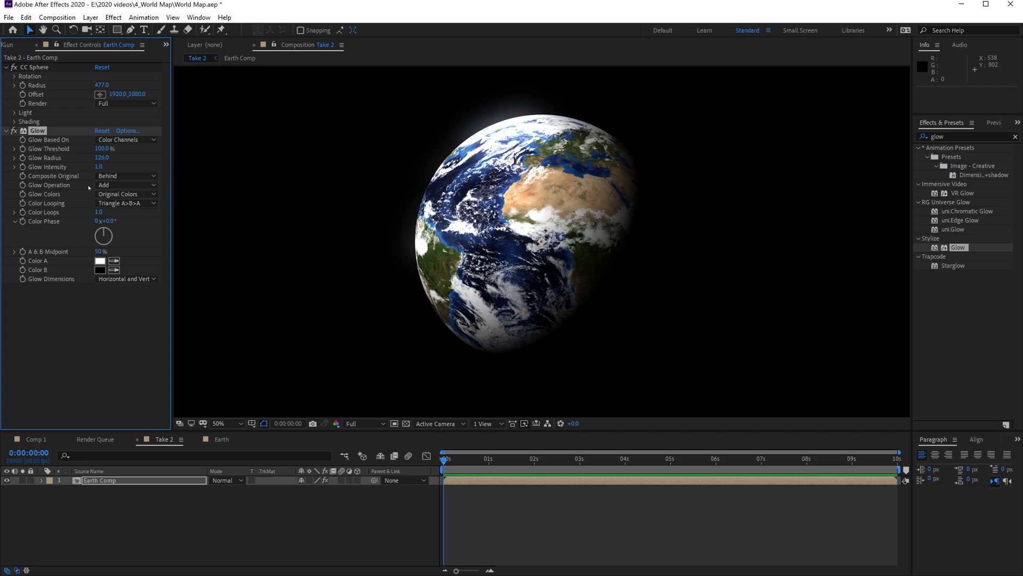
left_click_drag(99, 167, 74, 170)
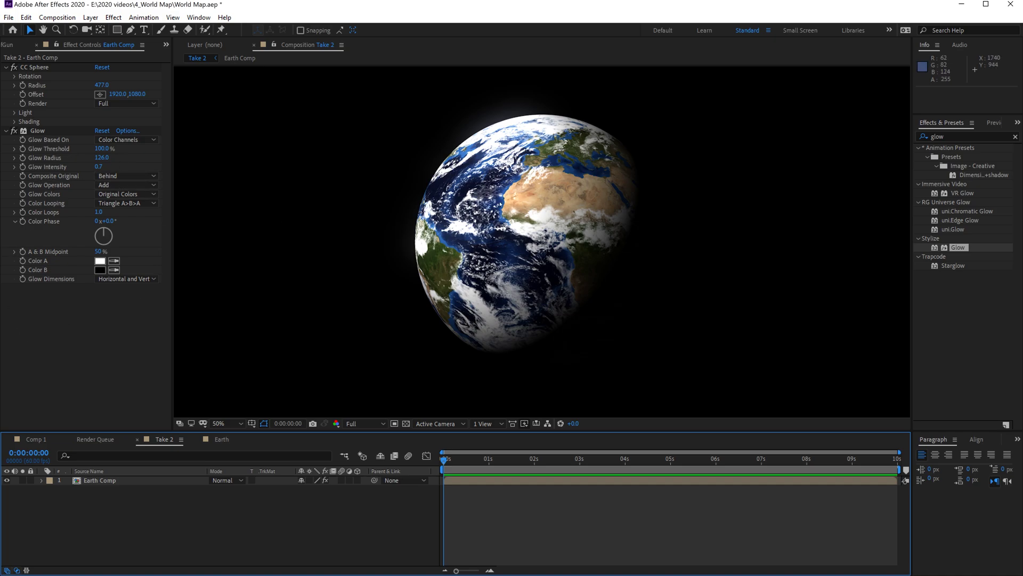
scroll(494, 205, "up", 2)
scroll(373, 198, "down", 2)
scroll(533, 237, "down", 2)
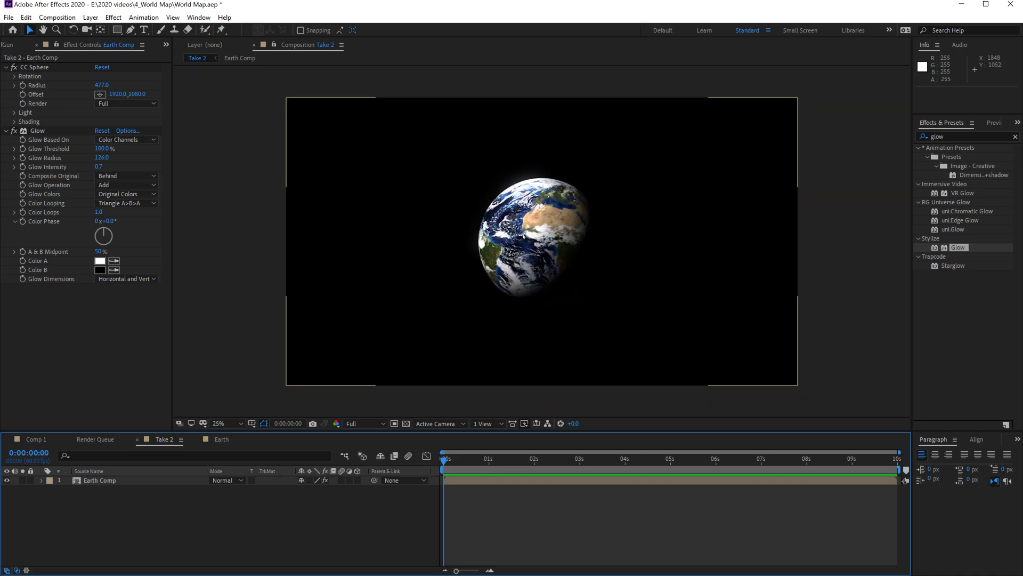
scroll(533, 245, "up", 2)
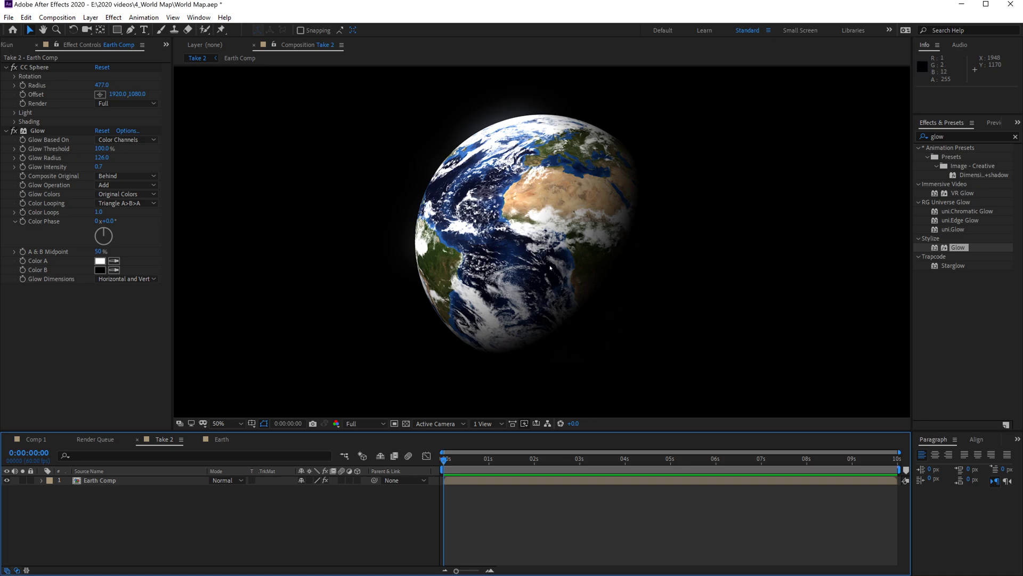
scroll(550, 267, "up", 2)
scroll(549, 264, "down", 3)
key("comma")
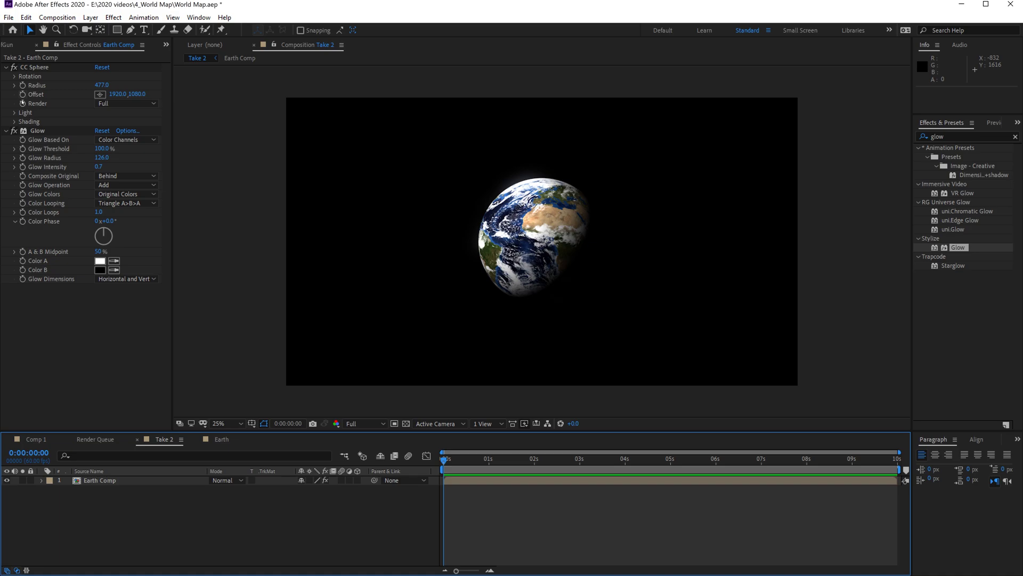
Step: Keyframe CC Sphere Rotation Y from 0° at the start to 44° at 10 seconds, then preview
left_click(14, 77)
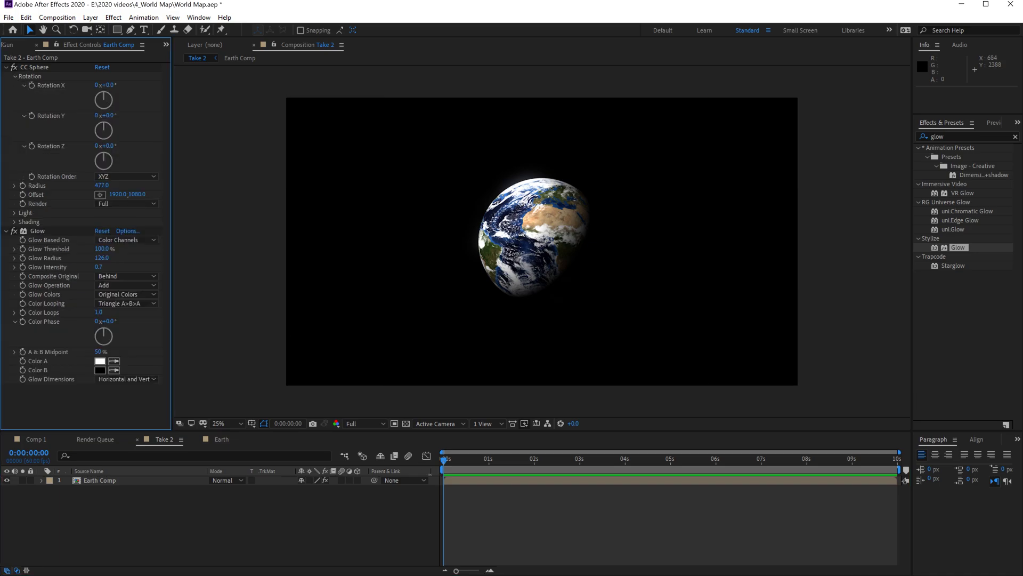
left_click(31, 116)
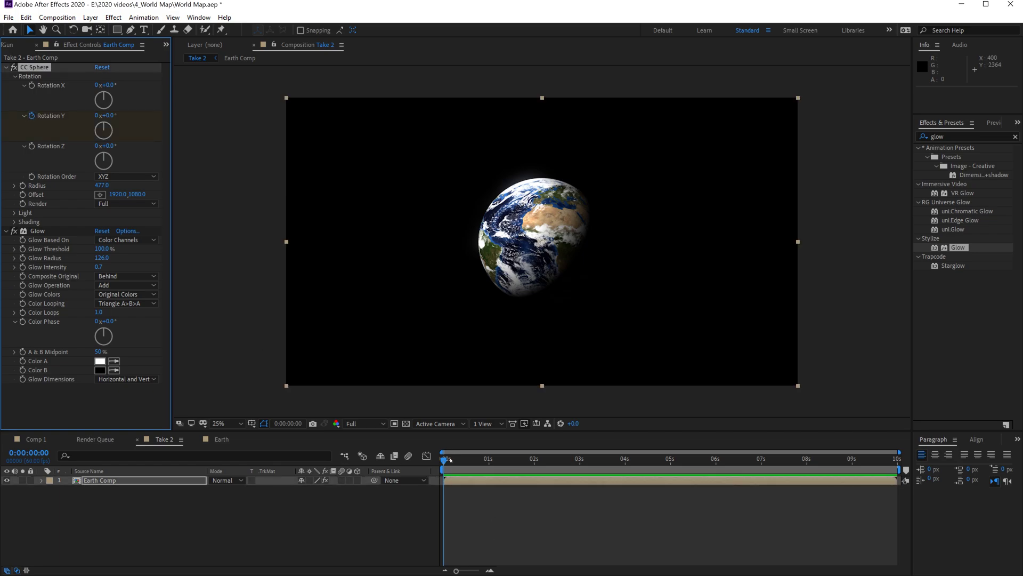
left_click_drag(451, 460, 901, 480)
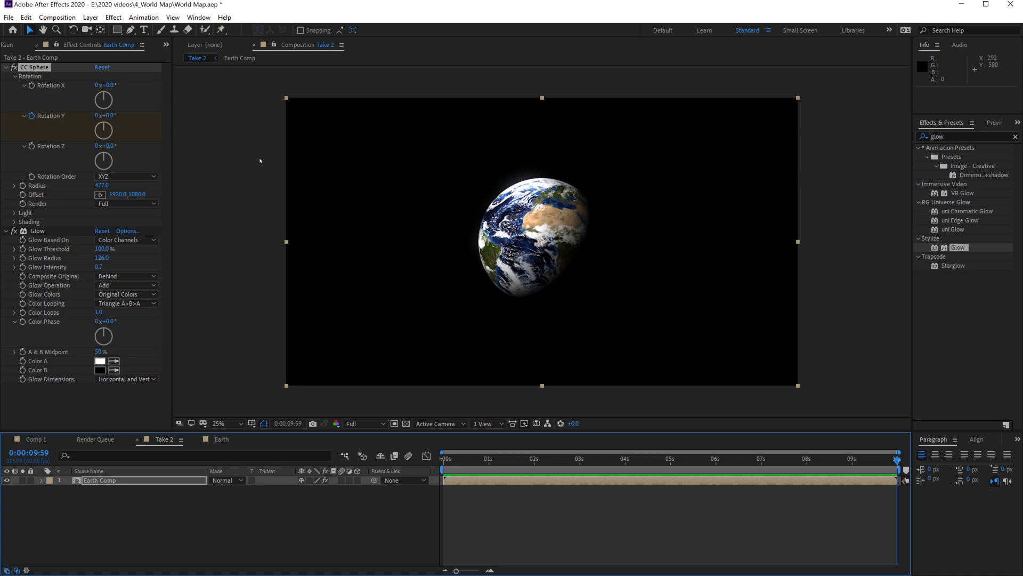
left_click_drag(108, 115, 139, 116)
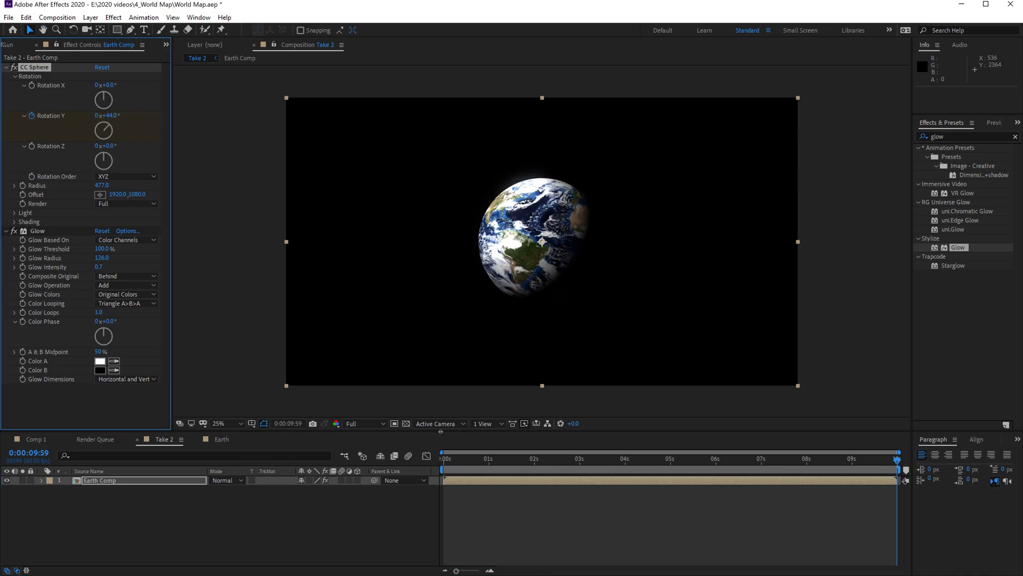
left_click_drag(460, 461, 422, 465)
key("space")
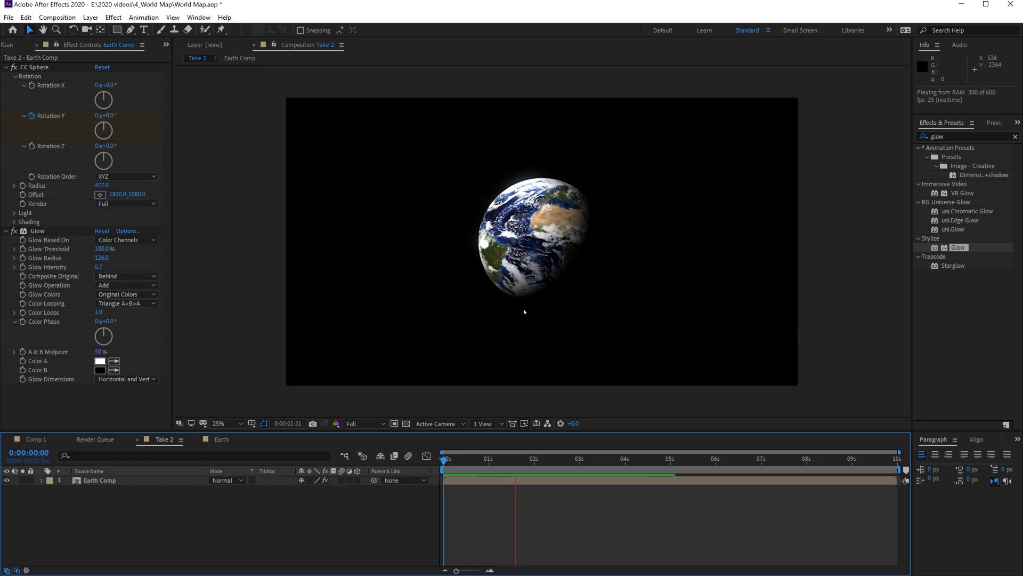
key("space")
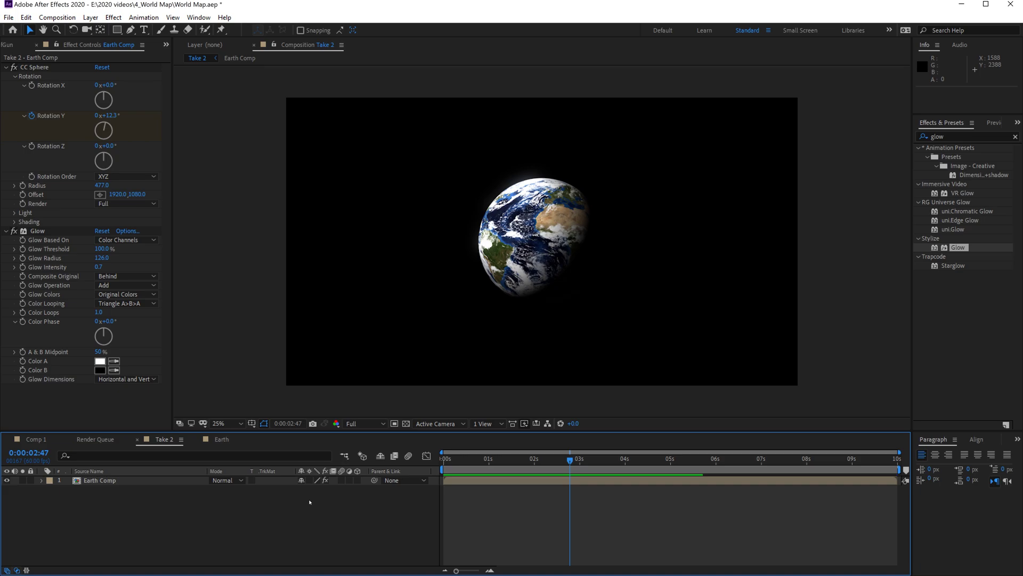
Step: Add a new Null Object layer to Take 2
right_click(132, 515)
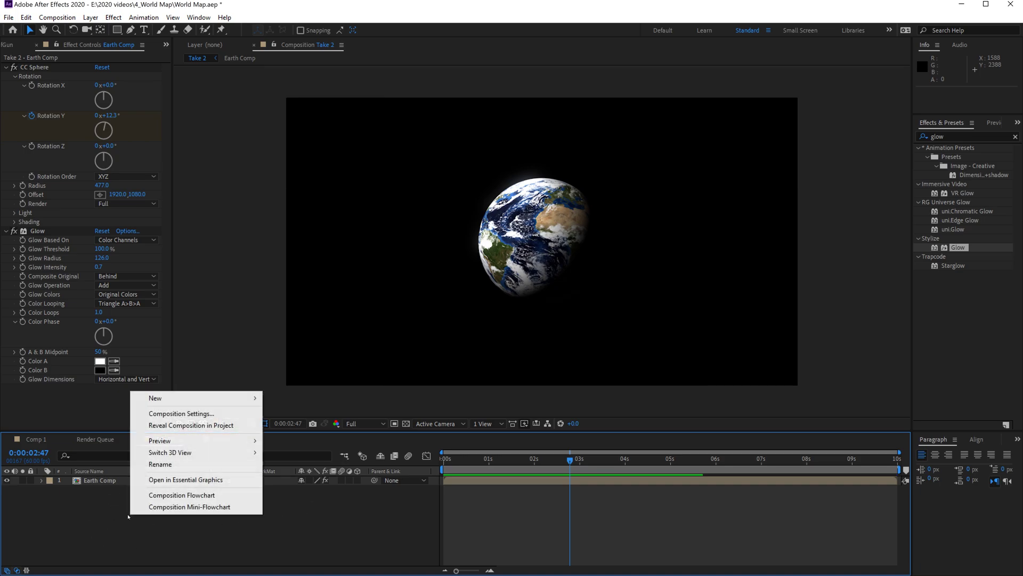
mouse_move(160, 398)
left_click(311, 460)
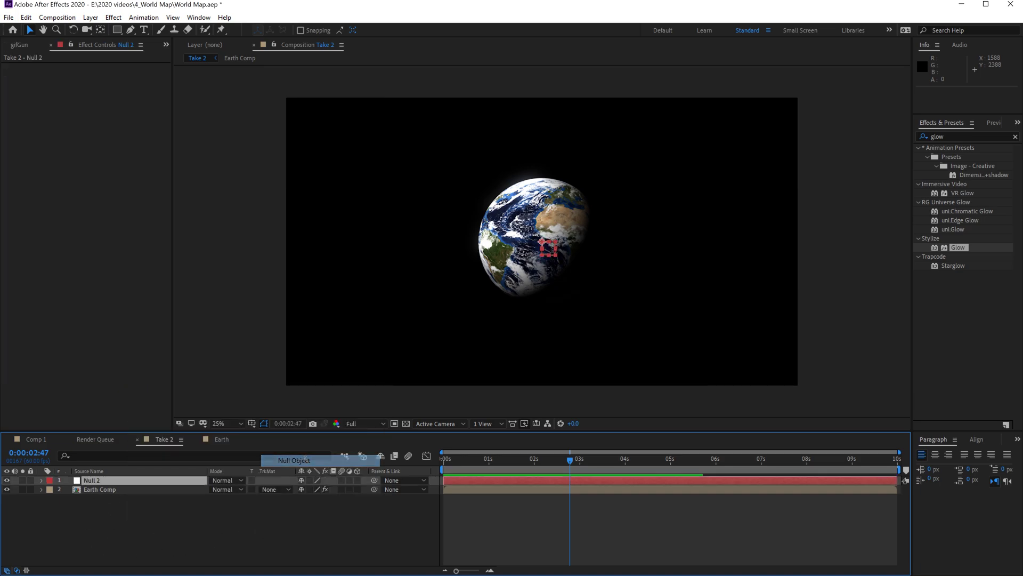
Step: Add a two-node camera named Camera 1 with default Camera Settings
right_click(165, 397)
mouse_move(228, 402)
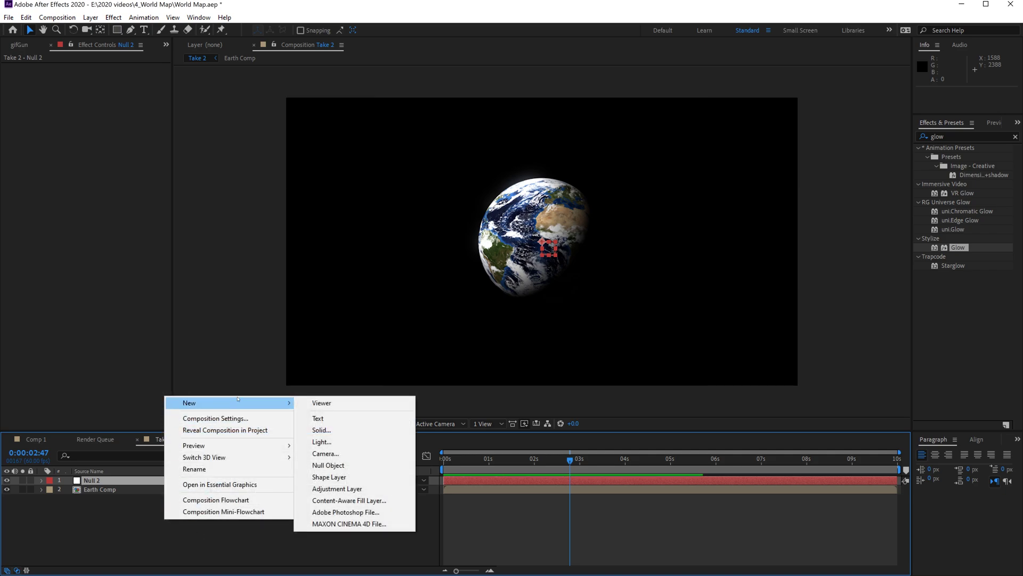
left_click(320, 454)
left_click_drag(432, 176, 499, 133)
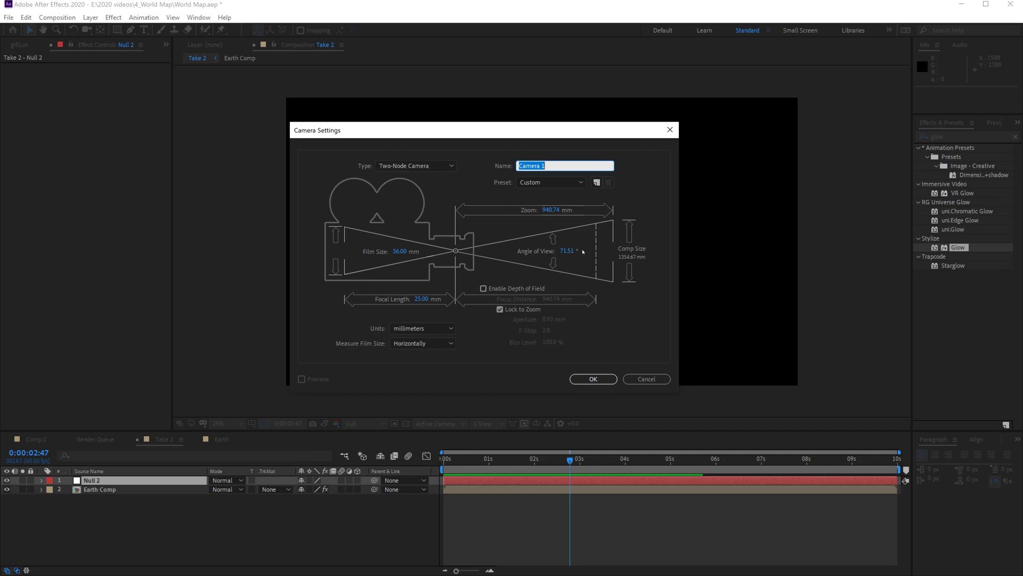
left_click(593, 379)
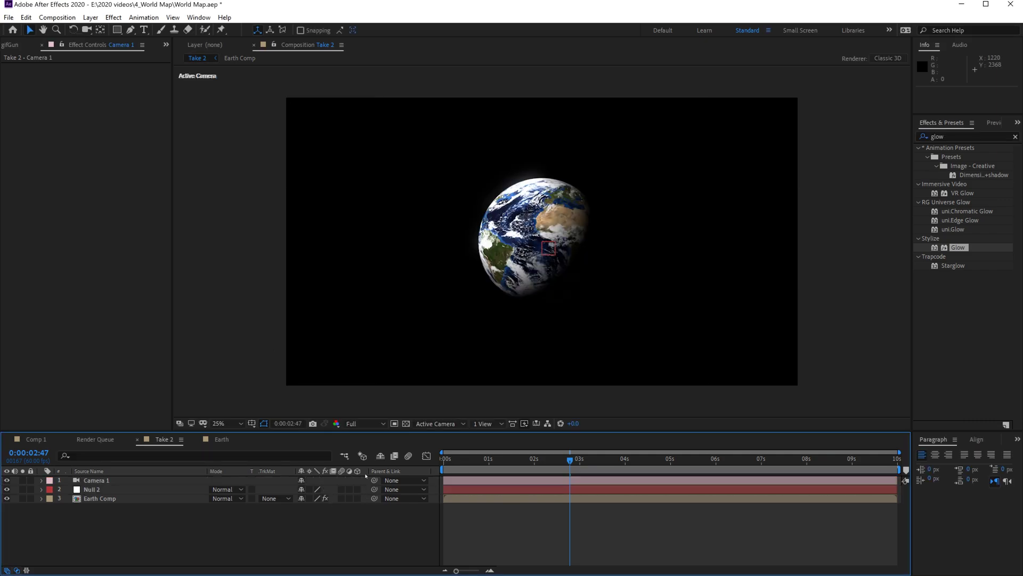
Step: Turn on the 3D Layer switch for Earth Comp
left_click_drag(357, 489, 357, 498)
right_click(158, 473)
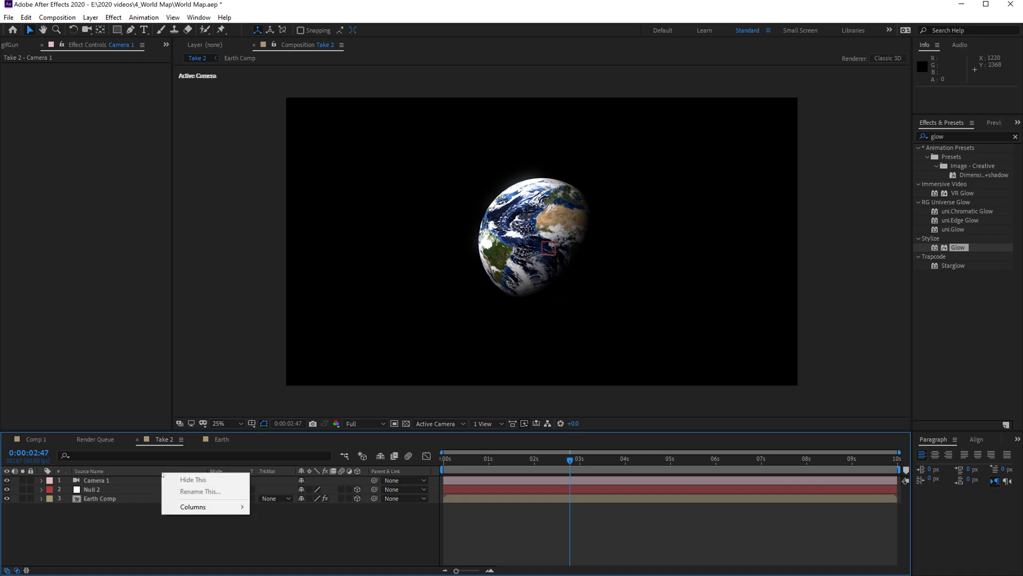
mouse_move(217, 506)
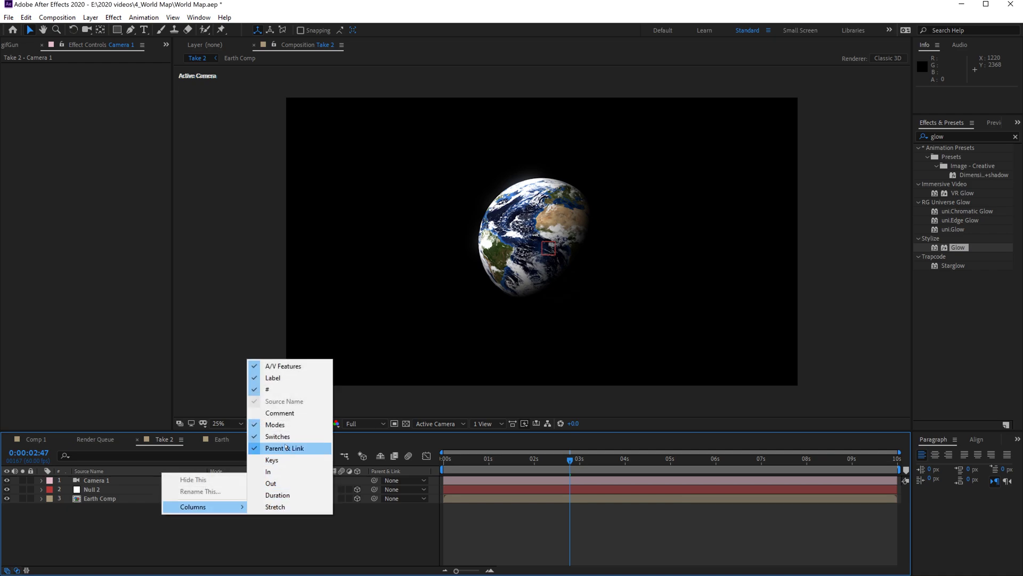
left_click(283, 438)
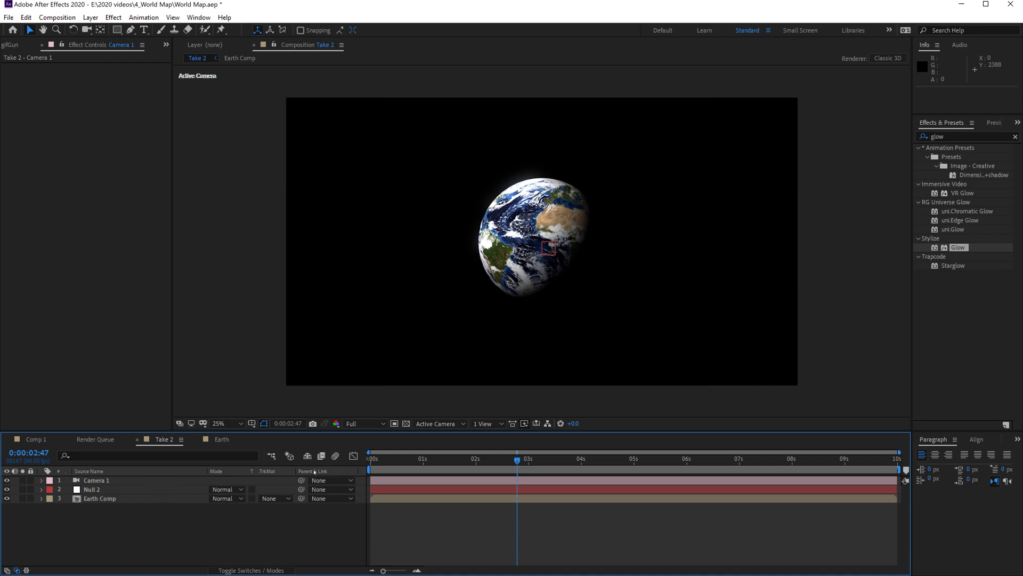
right_click(164, 472)
mouse_move(224, 502)
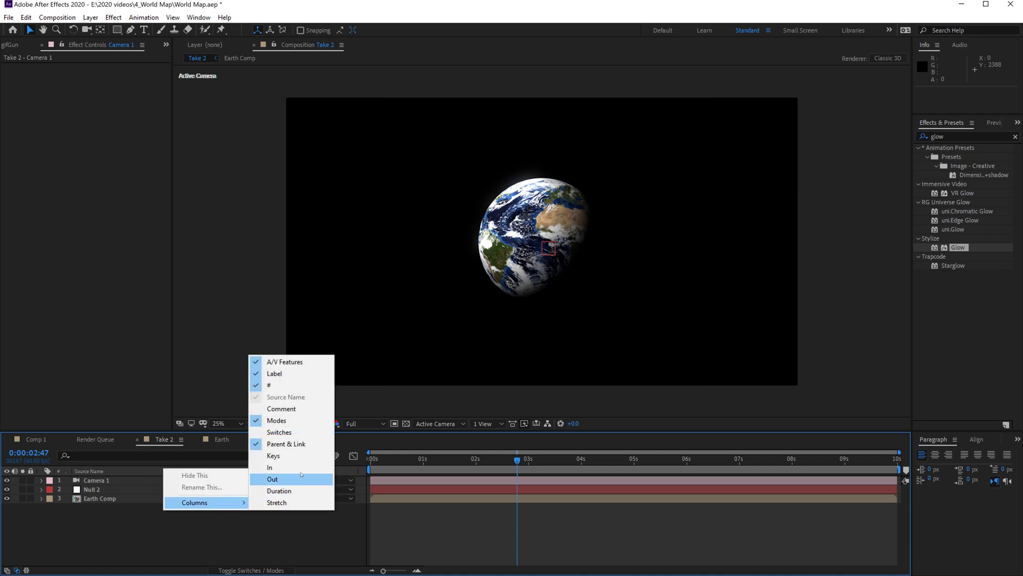
left_click(292, 432)
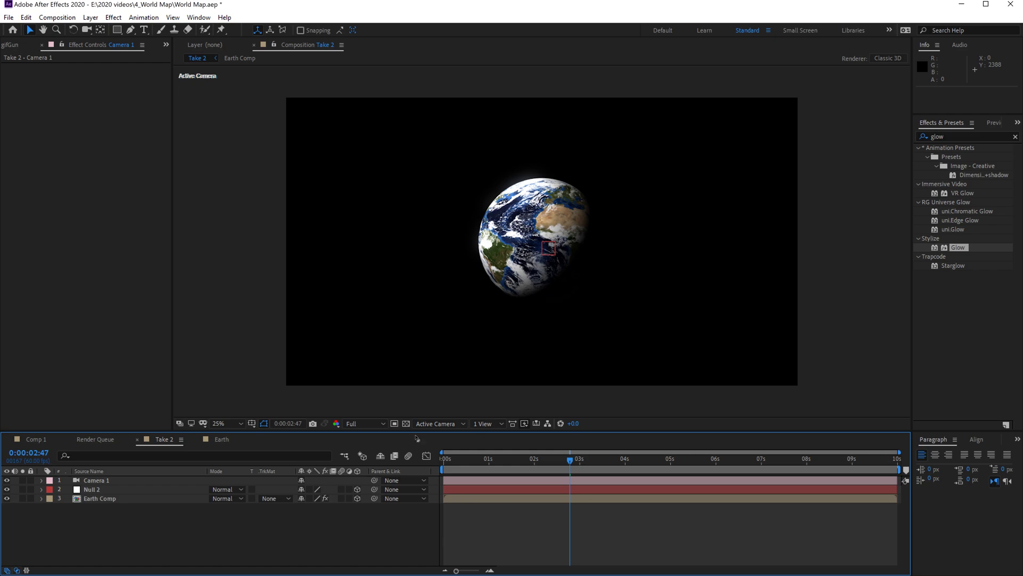
left_click(356, 499)
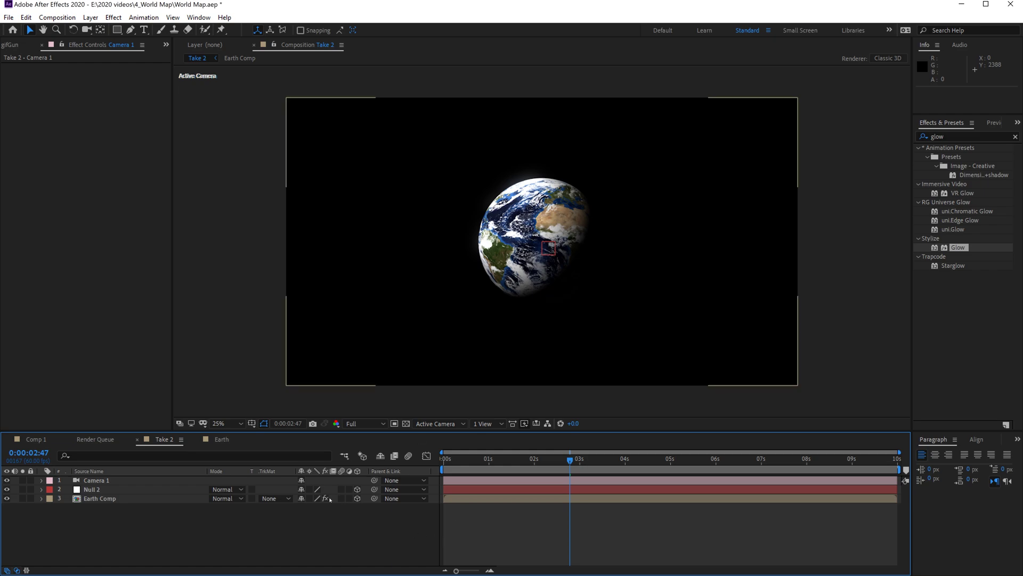
Step: Parent Camera 1 to Null 2 and return to the start of the timeline
left_click(102, 480)
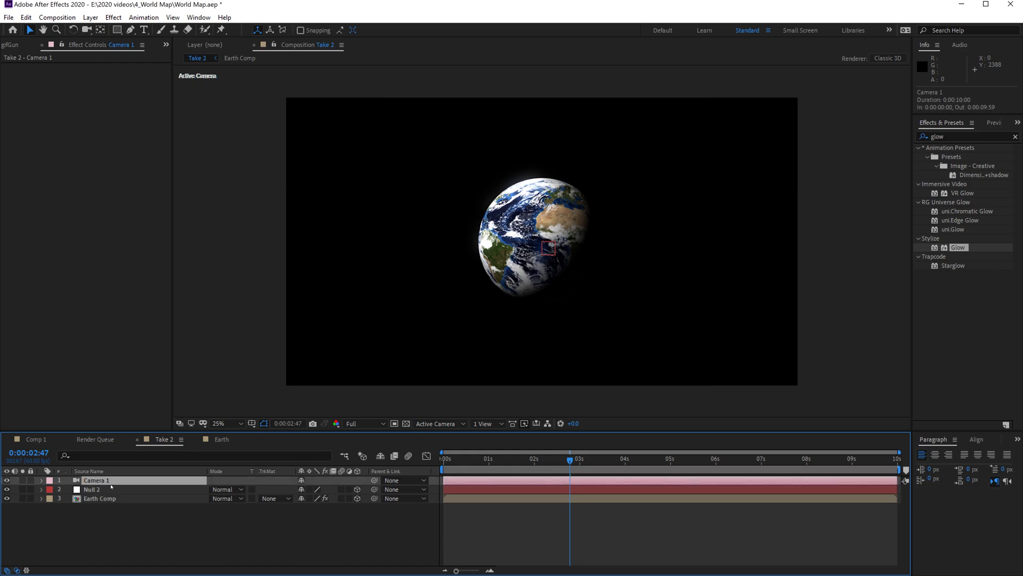
left_click_drag(374, 480, 114, 490)
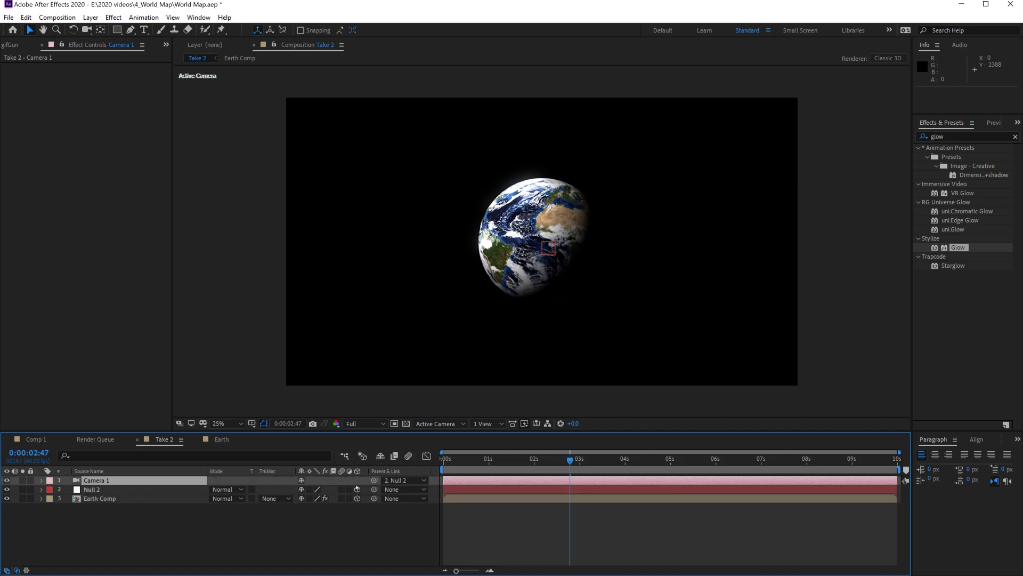
right_click(167, 472)
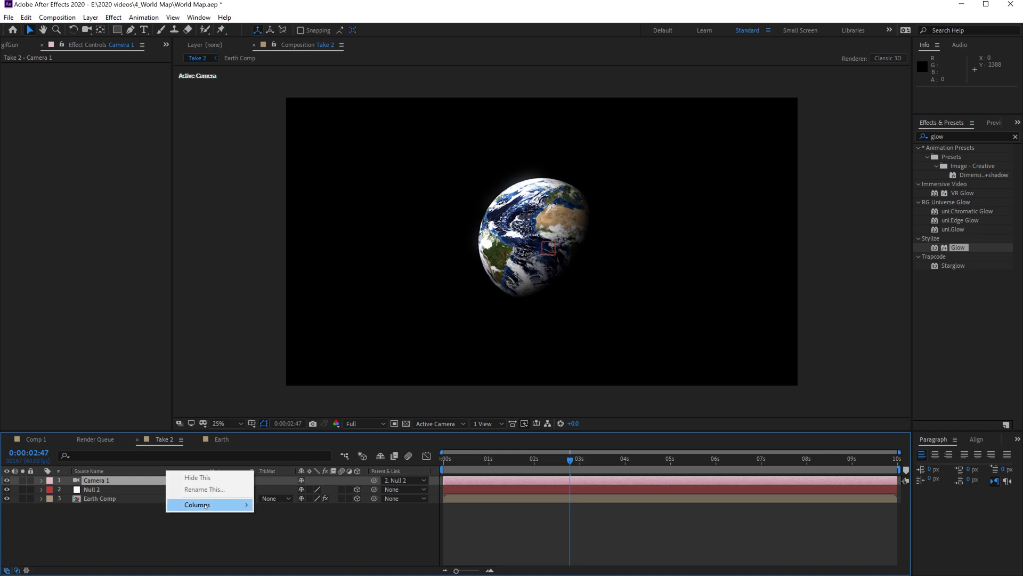
mouse_move(211, 504)
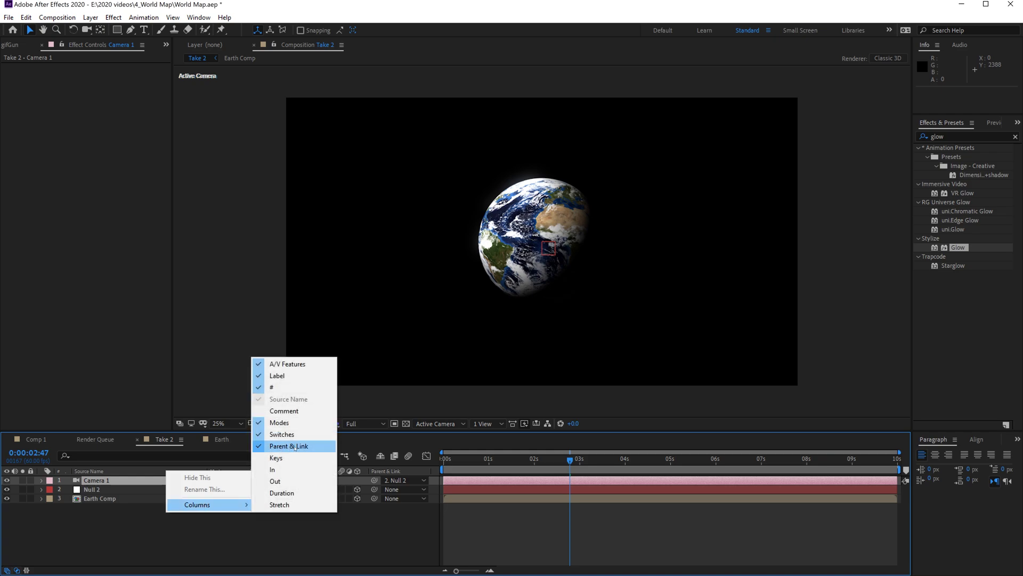
left_click(356, 516)
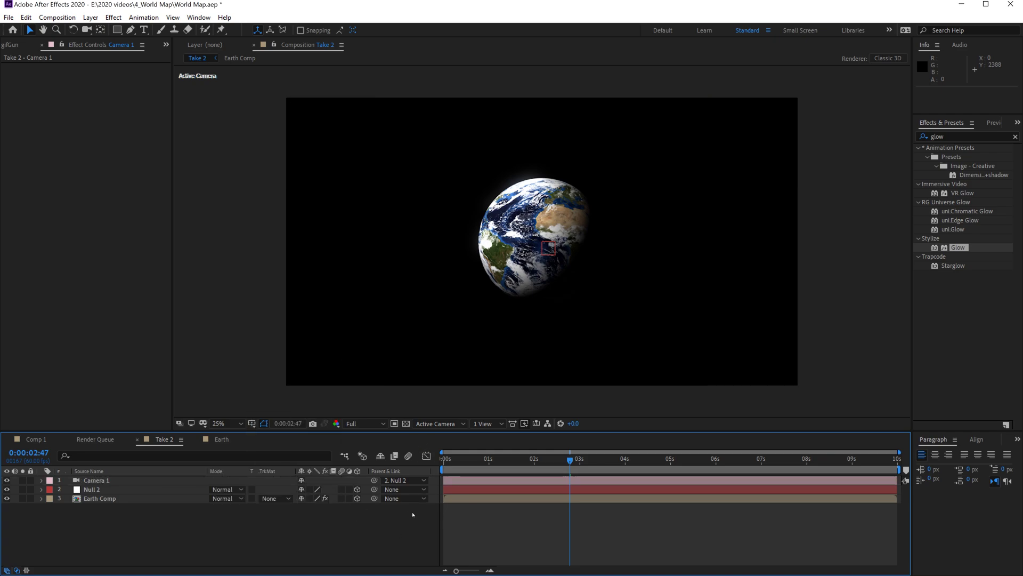
key("Home")
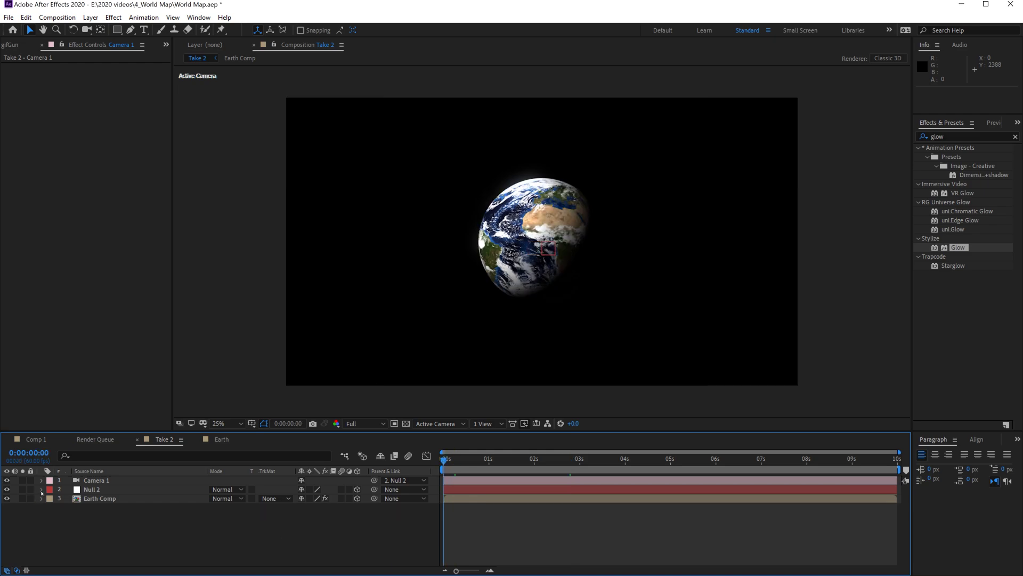
Step: Keyframe Null 2's Position at 0s and raise its Z to 848 at the clip's last frame
left_click(42, 490)
left_click(51, 499)
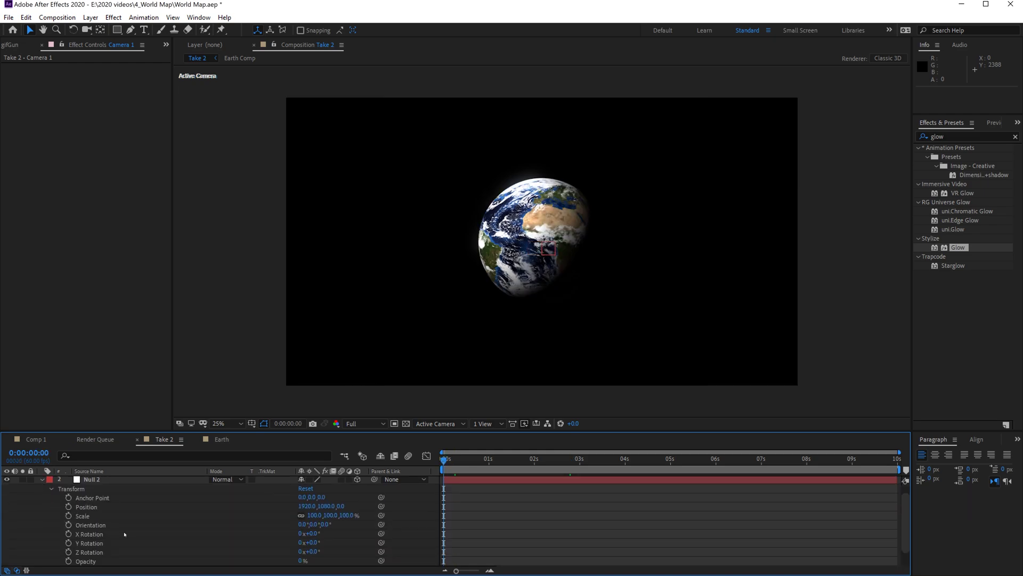
left_click(68, 507)
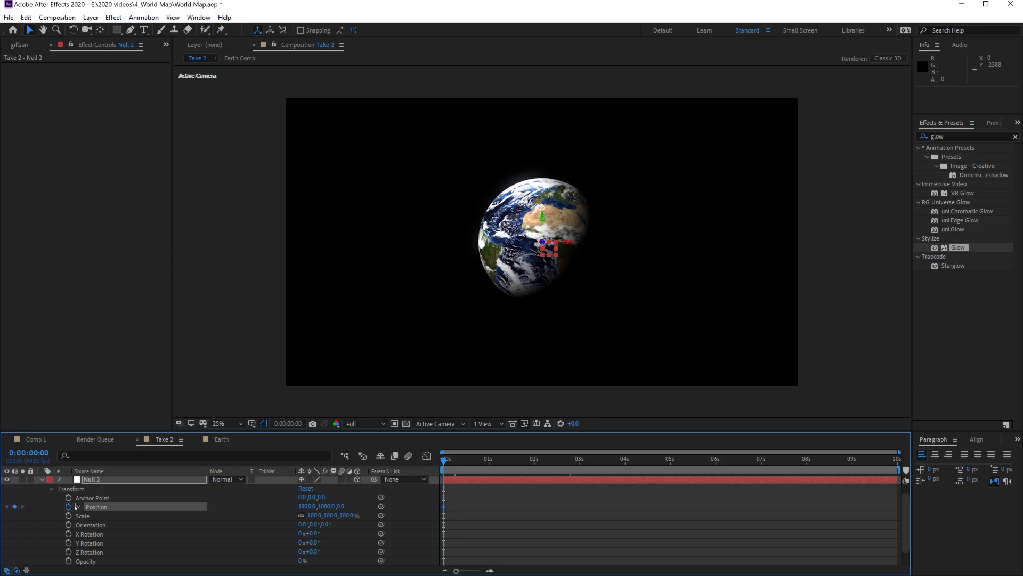
left_click_drag(443, 459, 897, 460)
left_click_drag(339, 505, 829, 510)
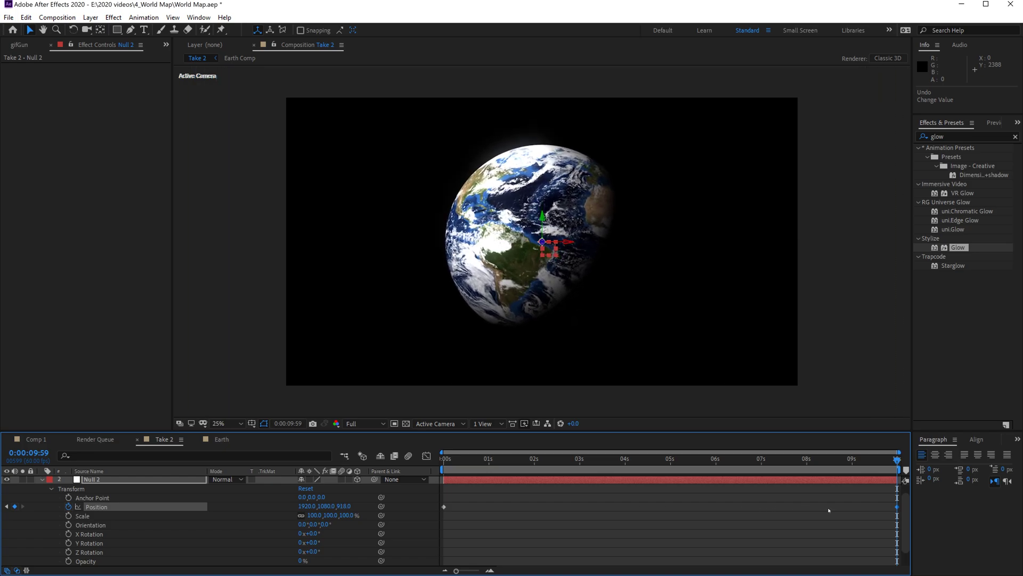
left_click_drag(473, 466, 484, 490)
key("Home")
key("u")
left_click(180, 521)
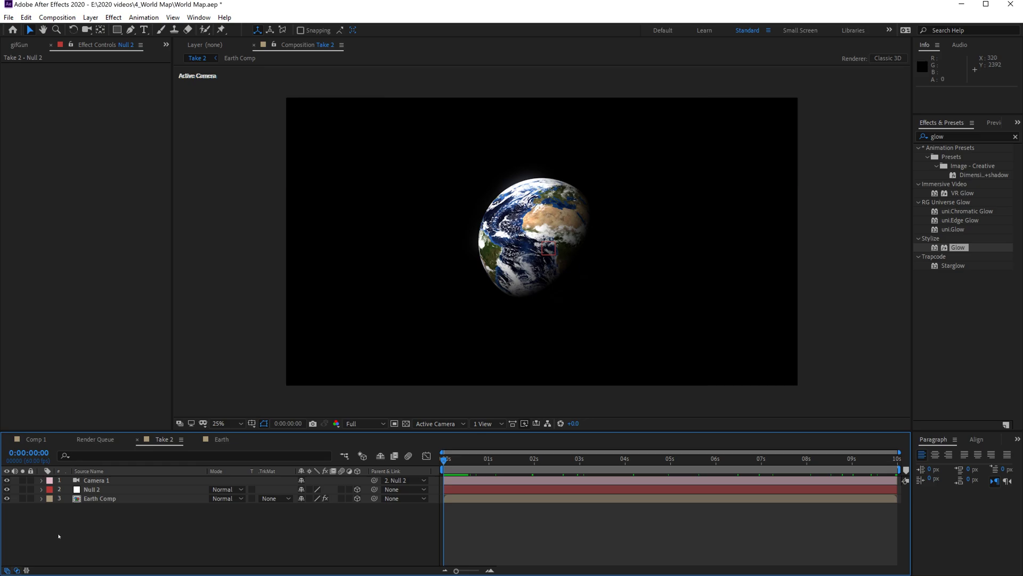
Step: Pre-compose Camera 1, Null 2 and Earth Comp into a composition named 'Main 1'
left_click_drag(56, 536, 163, 475)
right_click(118, 490)
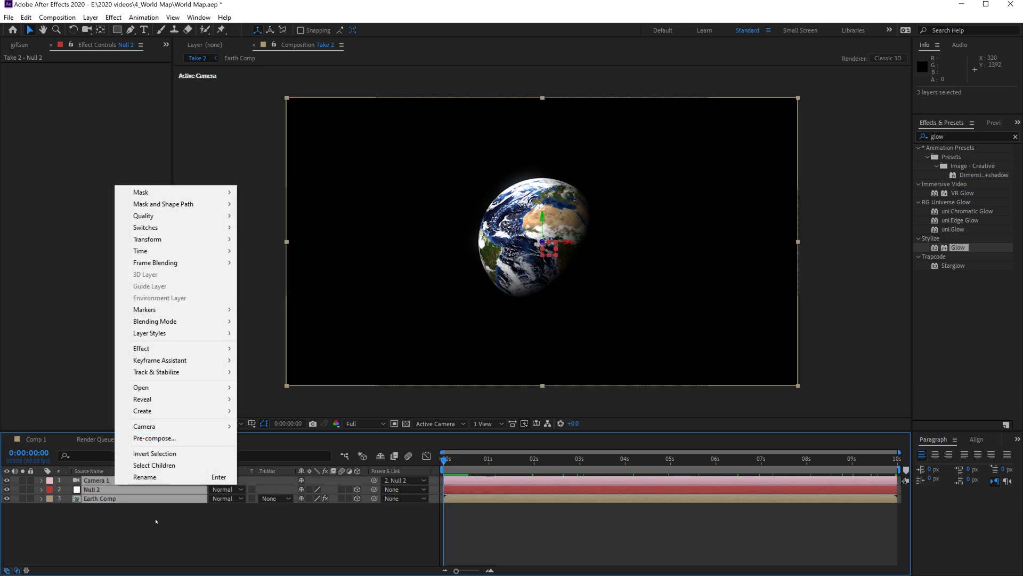
left_click(150, 442)
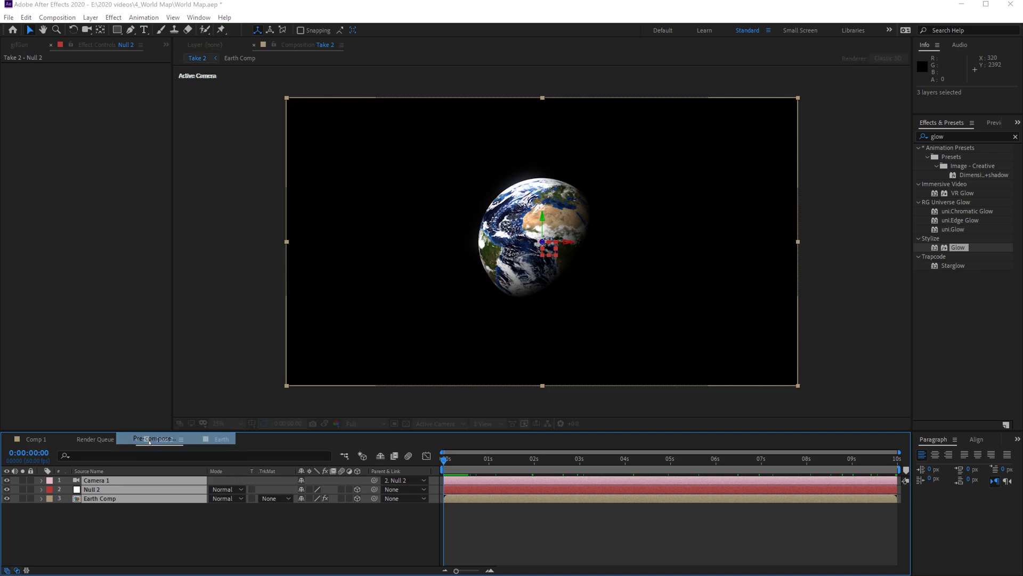
type("M")
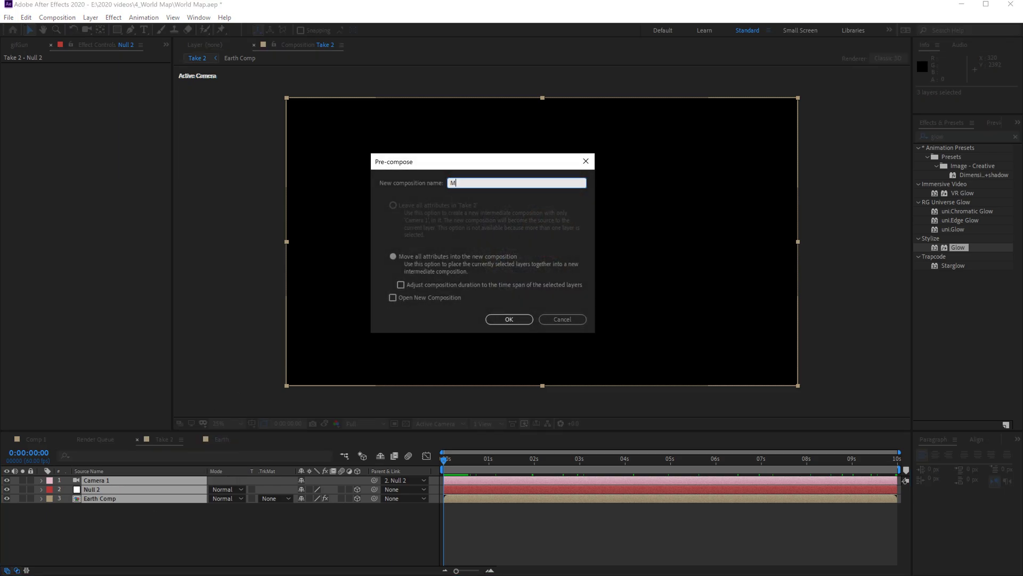
type("ain 1")
key("Return")
left_click(96, 481)
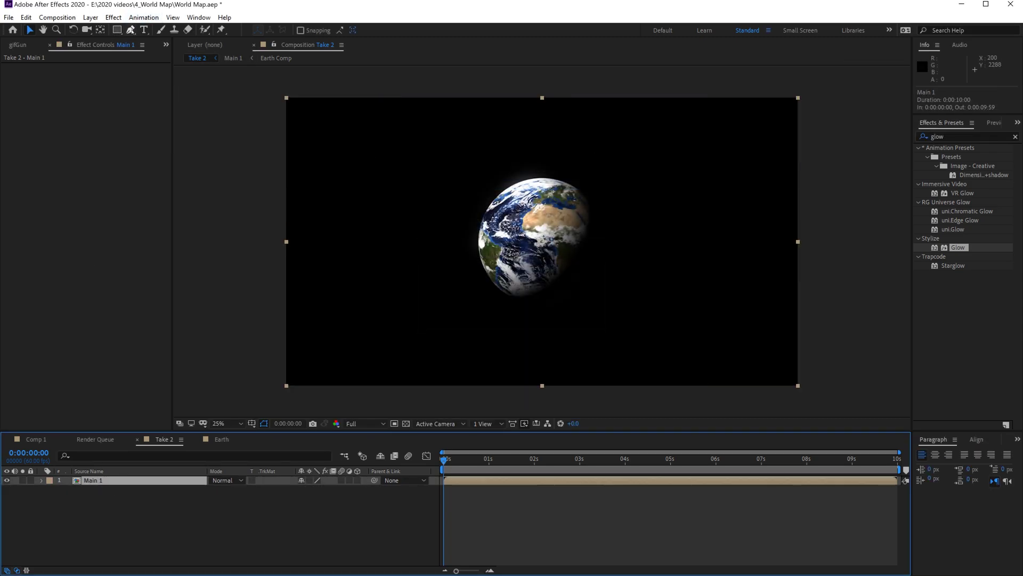
Step: Draw a closed four-point Pen mask on Main 1 forming a diagonal band across the Earth
left_click(130, 30)
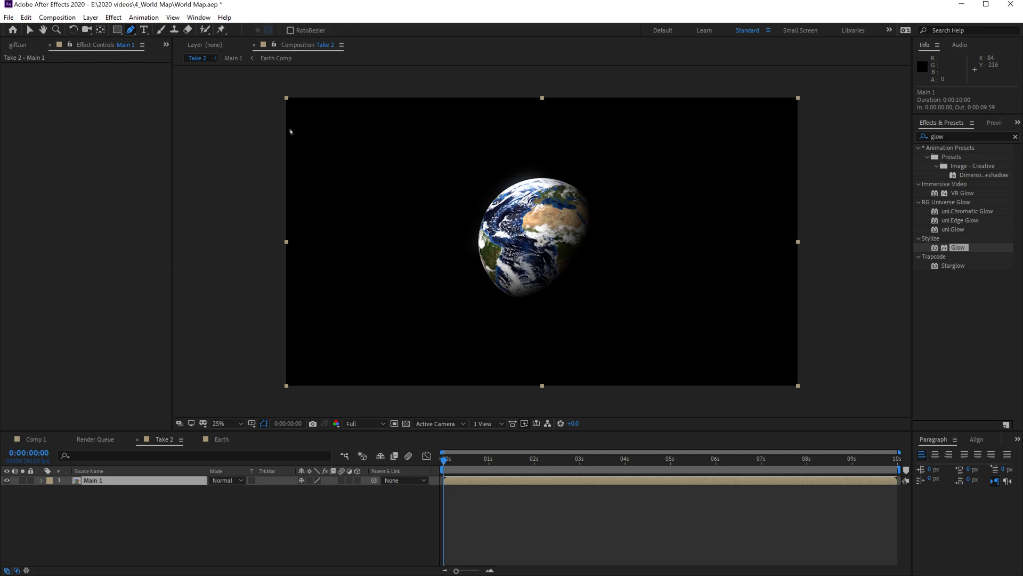
left_click(269, 117)
left_click_drag(795, 399, 814, 401)
left_click(816, 363)
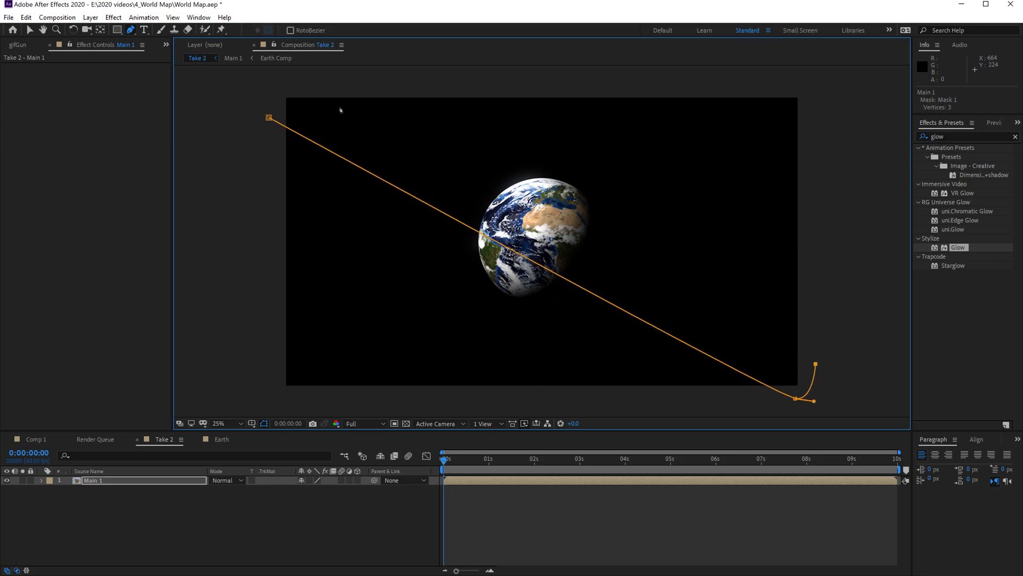
left_click(293, 87)
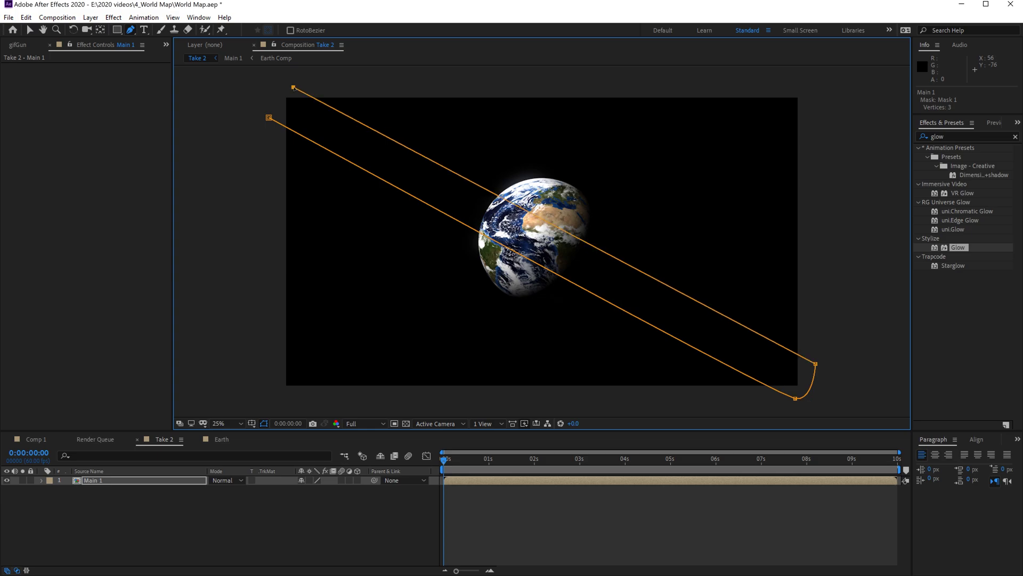
left_click(269, 118)
key("v")
left_click(354, 529)
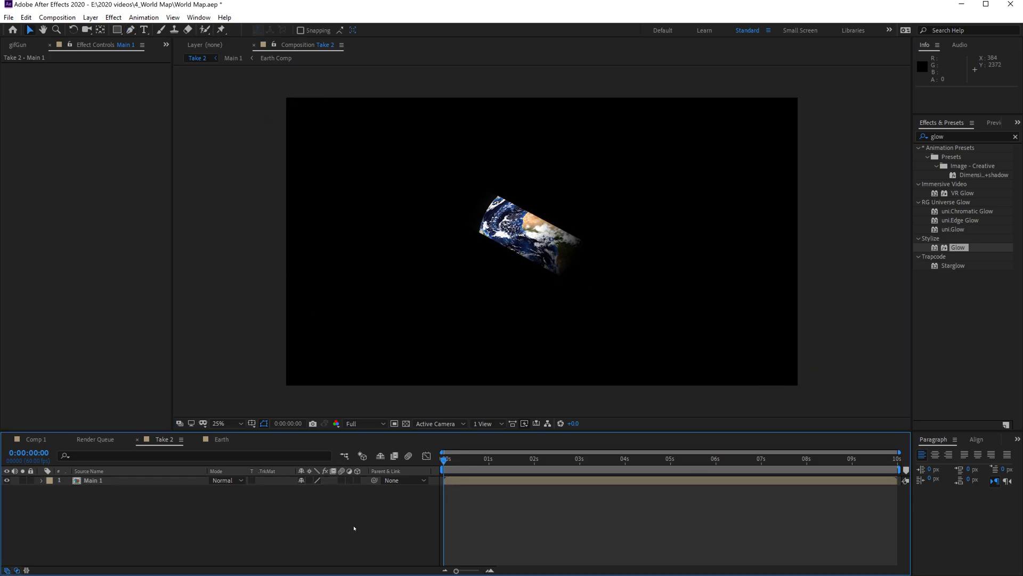
Step: Duplicate the Main 1 layer and select only the lower copy
left_click(99, 480)
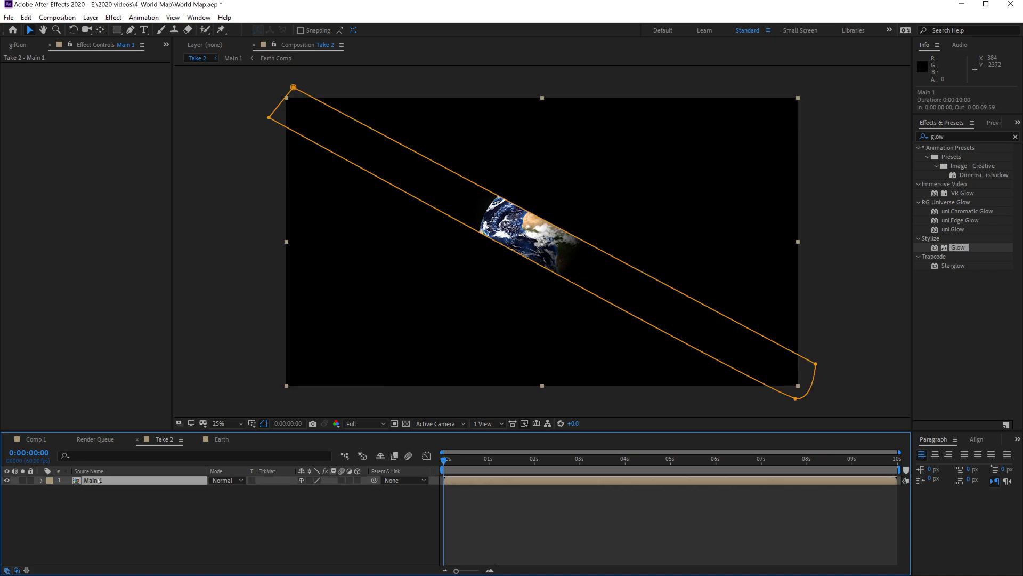
key("ctrl+d")
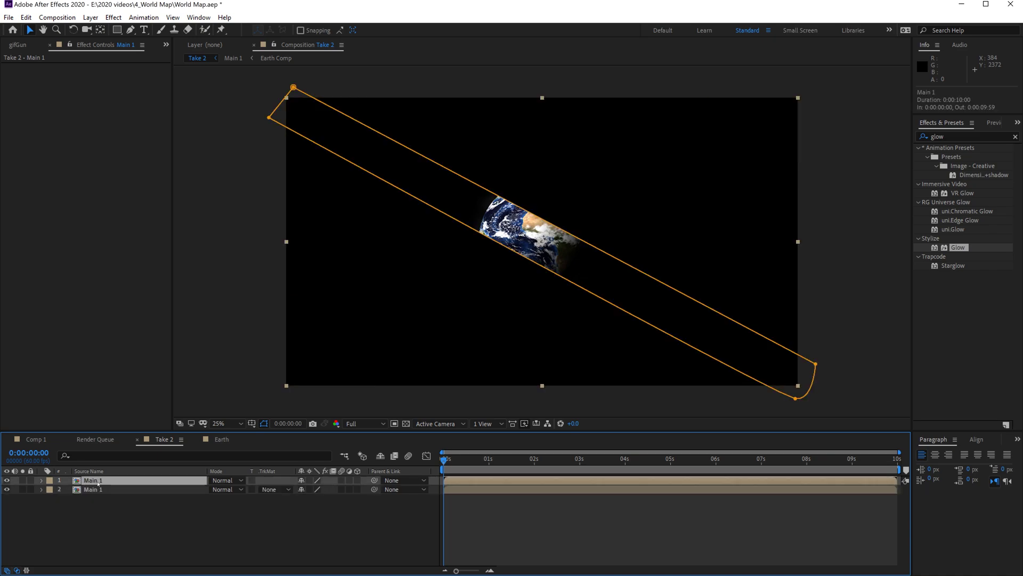
left_click(105, 489, "shift")
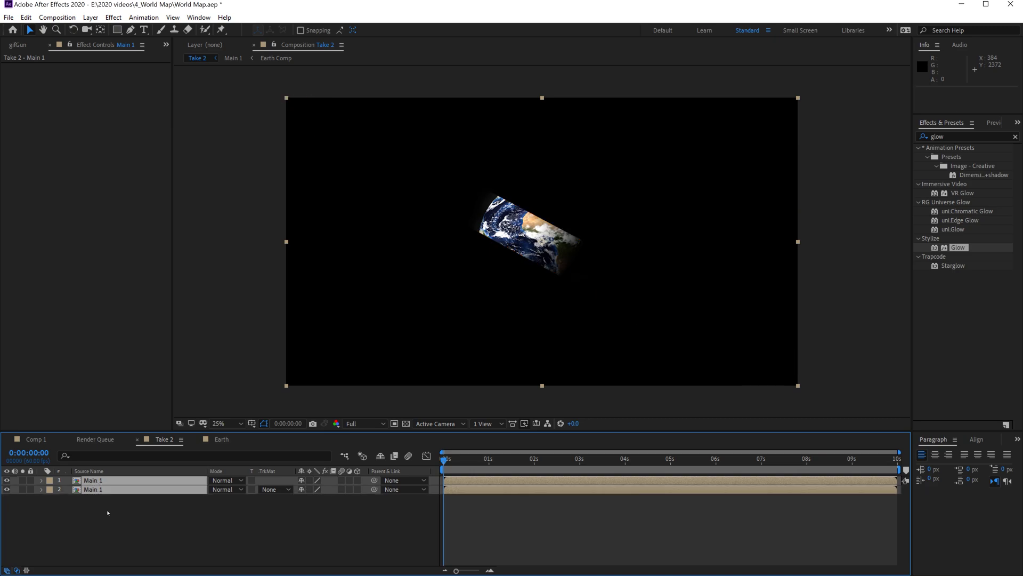
left_click(108, 513)
left_click(64, 489)
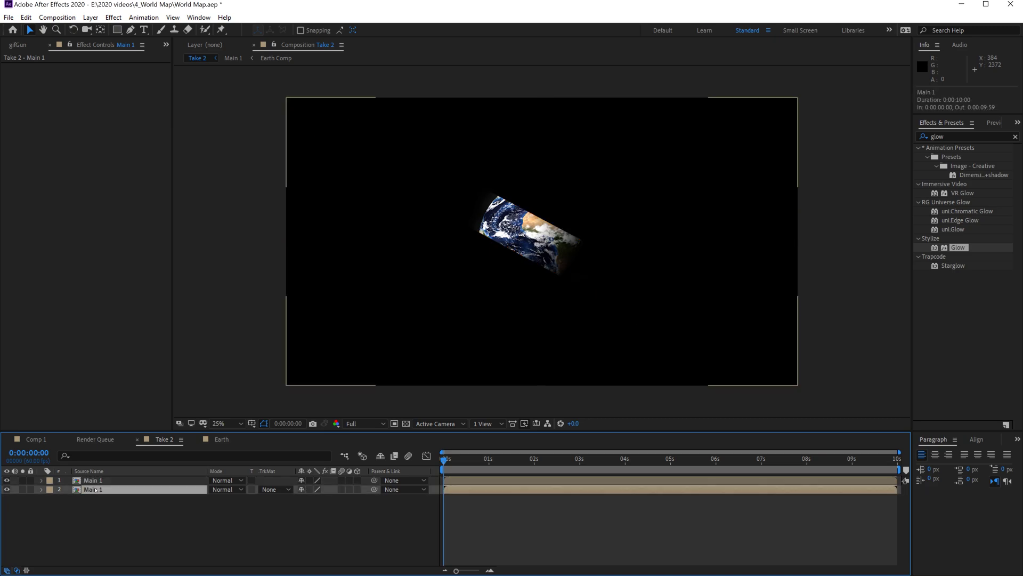
Step: Invert Mask 1 on the lower Main 1 copy and compare by toggling its visibility
left_click(42, 489)
left_click(52, 499)
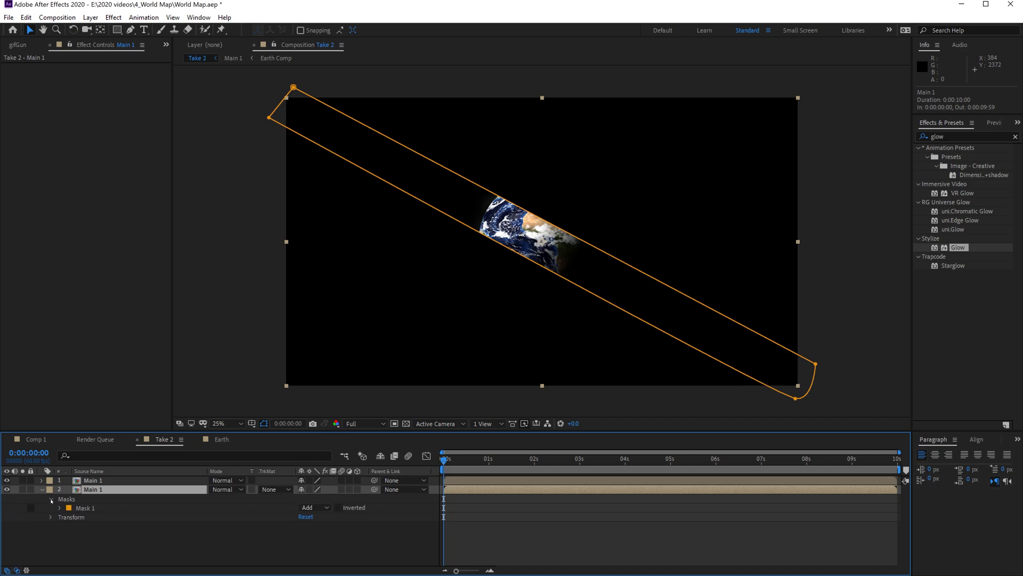
left_click(339, 508)
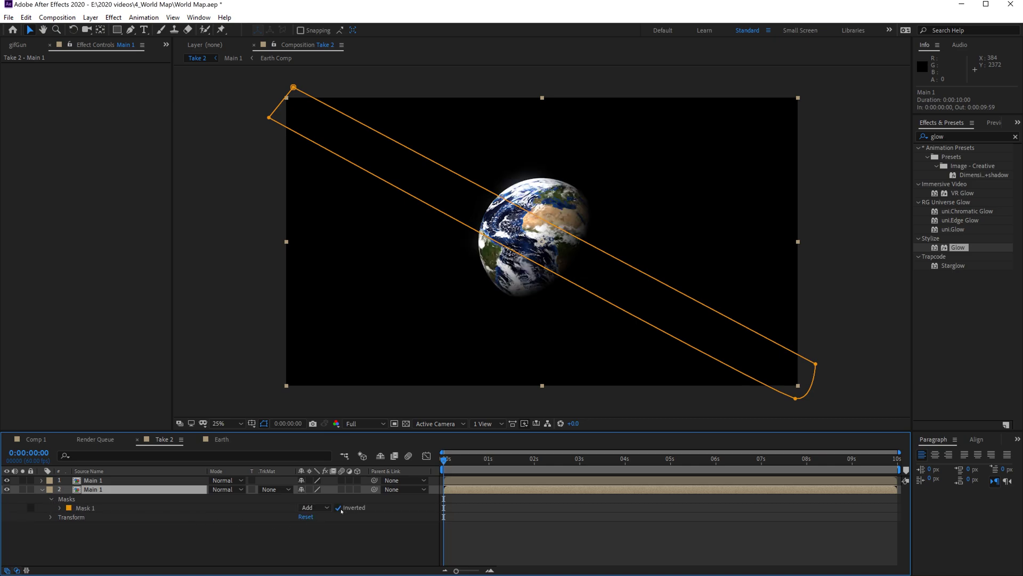
left_click(359, 530)
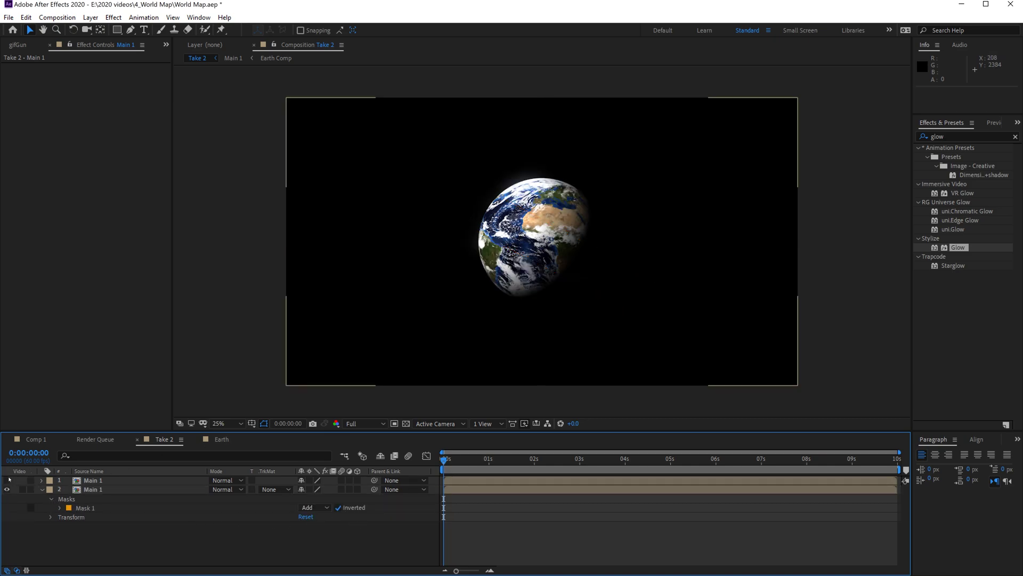
left_click(7, 489)
left_click(7, 489)
left_click(7, 489)
left_click(8, 489)
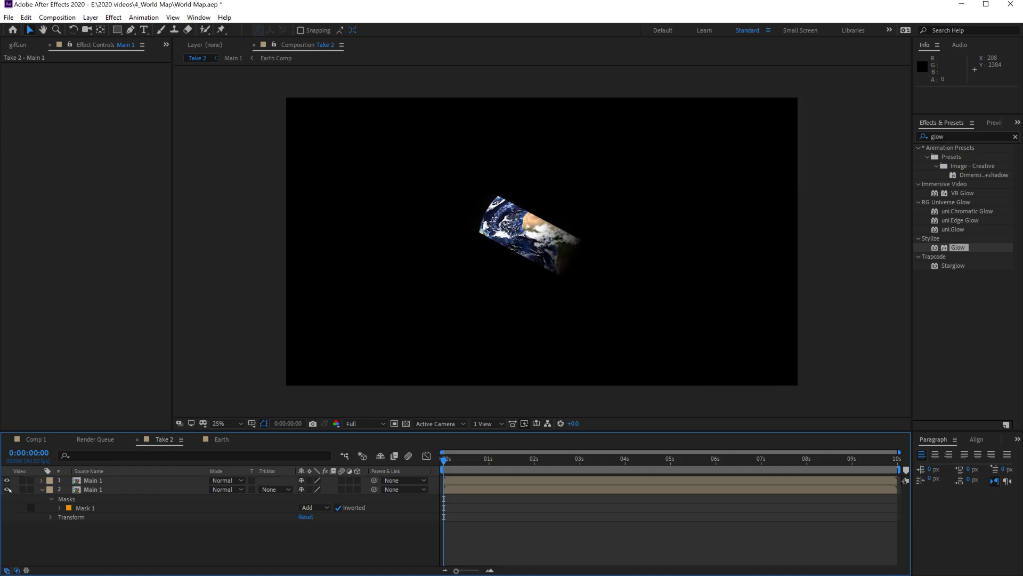
left_click(96, 490)
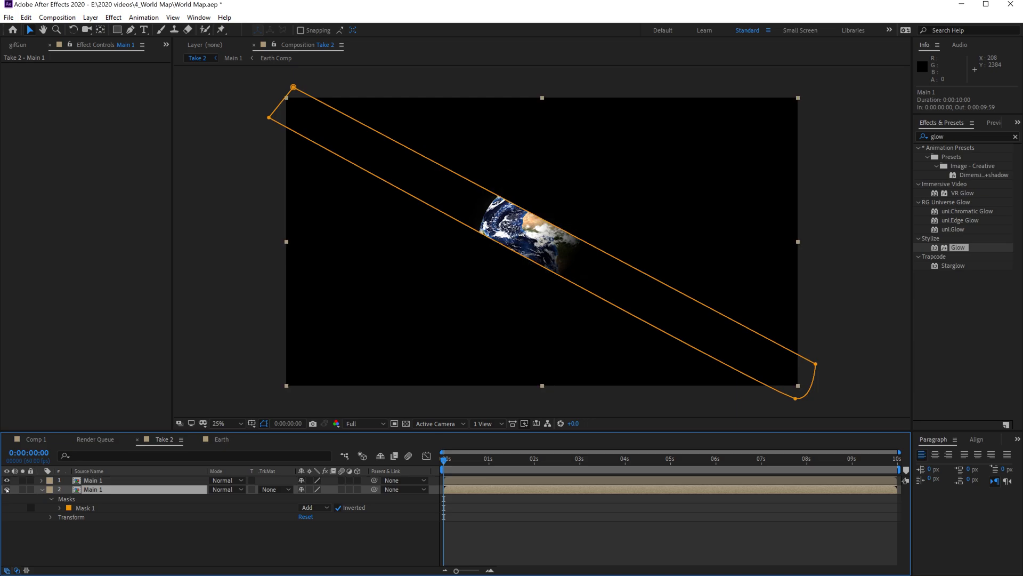
Step: Apply Gaussian Blur from Effects & Presets ('gau') to the lower Main 1 layer
left_click(965, 136)
type("gau")
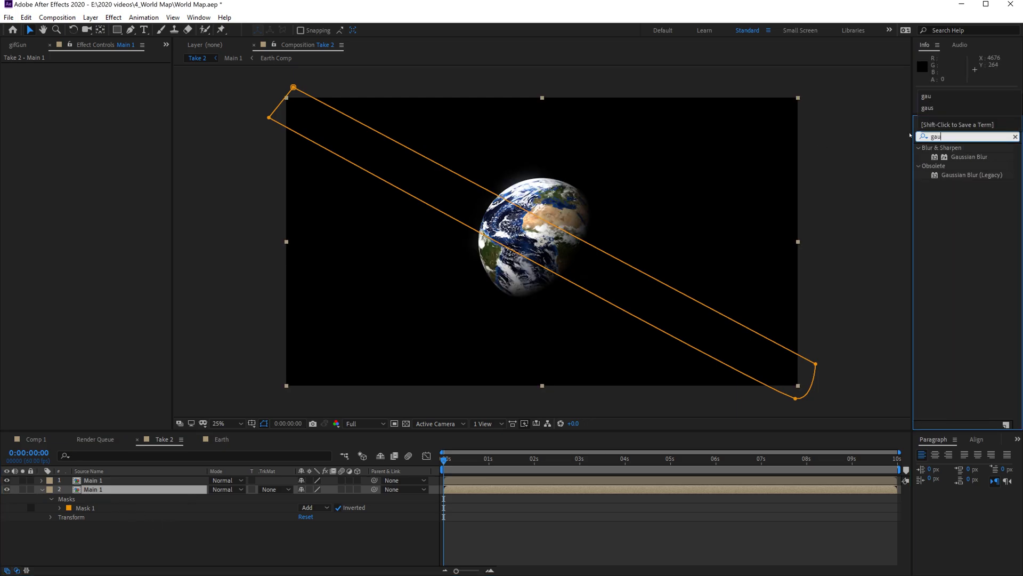
left_click_drag(962, 156, 103, 489)
left_click_drag(99, 76, 205, 96)
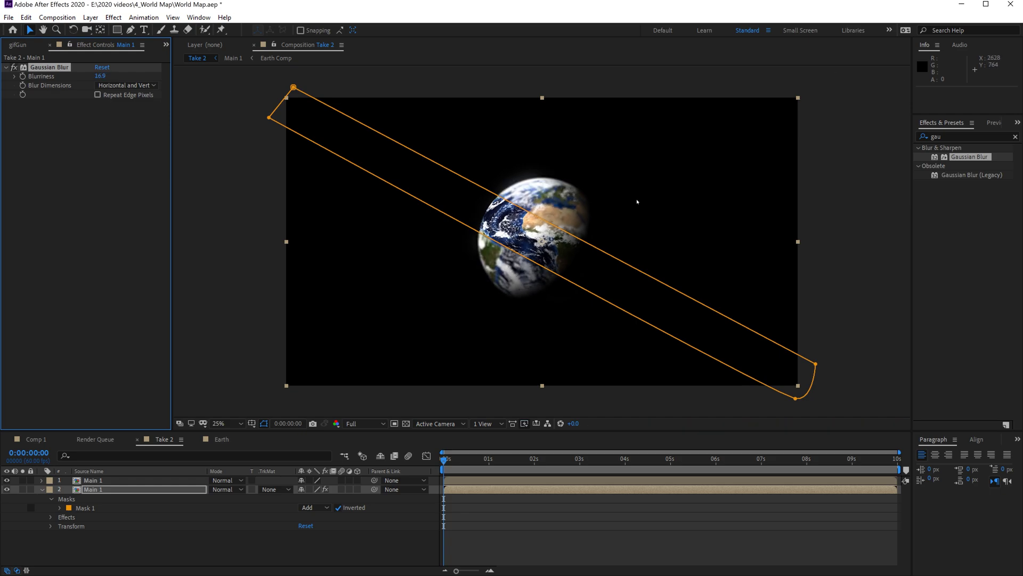
Step: Set the Gaussian Blur Blurriness to 6.0
key("period")
left_click(99, 76)
type("6.9")
key("Return")
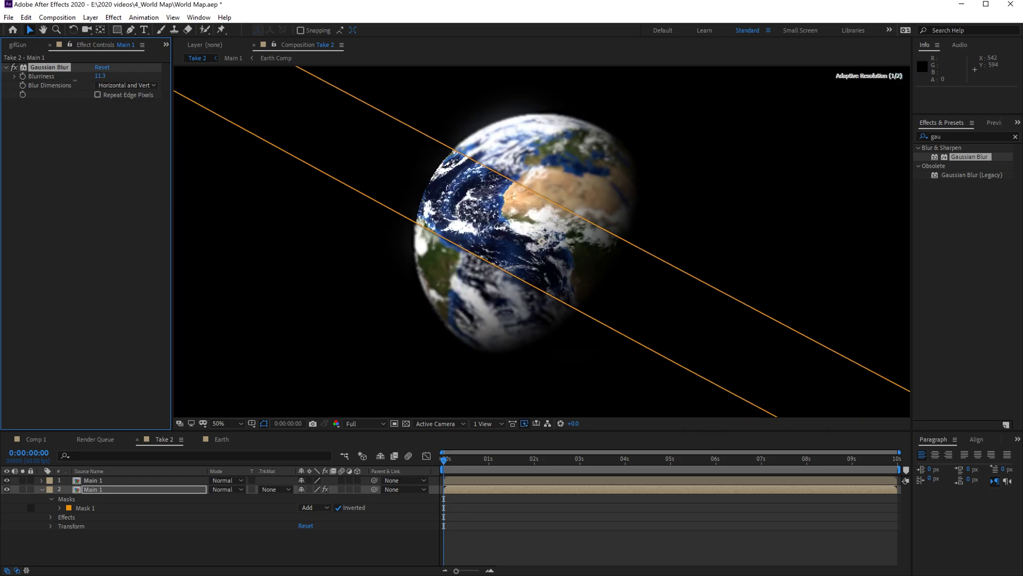
left_click_drag(99, 76, 101, 94)
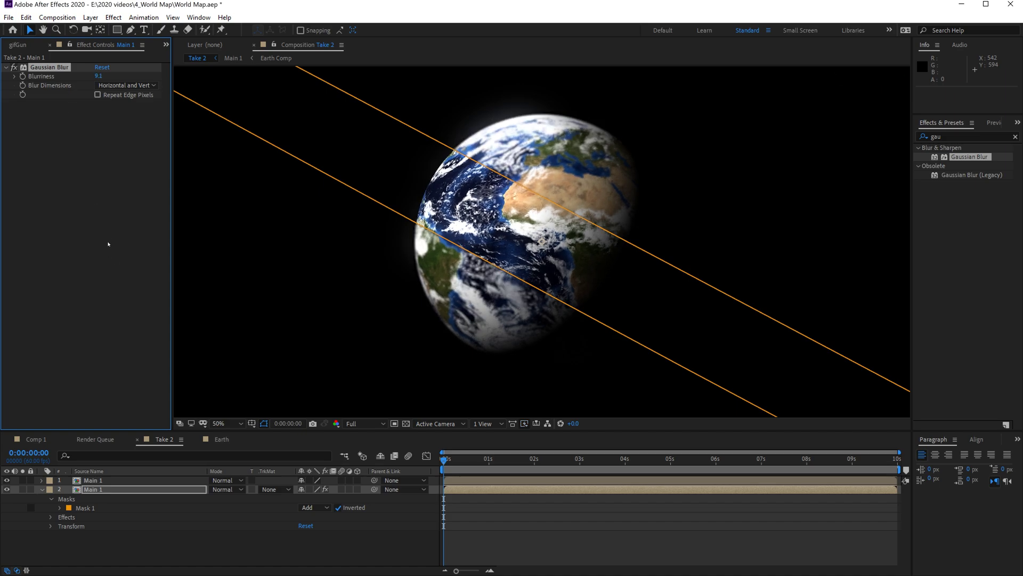
left_click(99, 76)
type("6")
key("Return")
Step: Set Mask Feather on the lower Main 1 copy's Mask 1 to 200 pixels
left_click(61, 508)
left_click(320, 526)
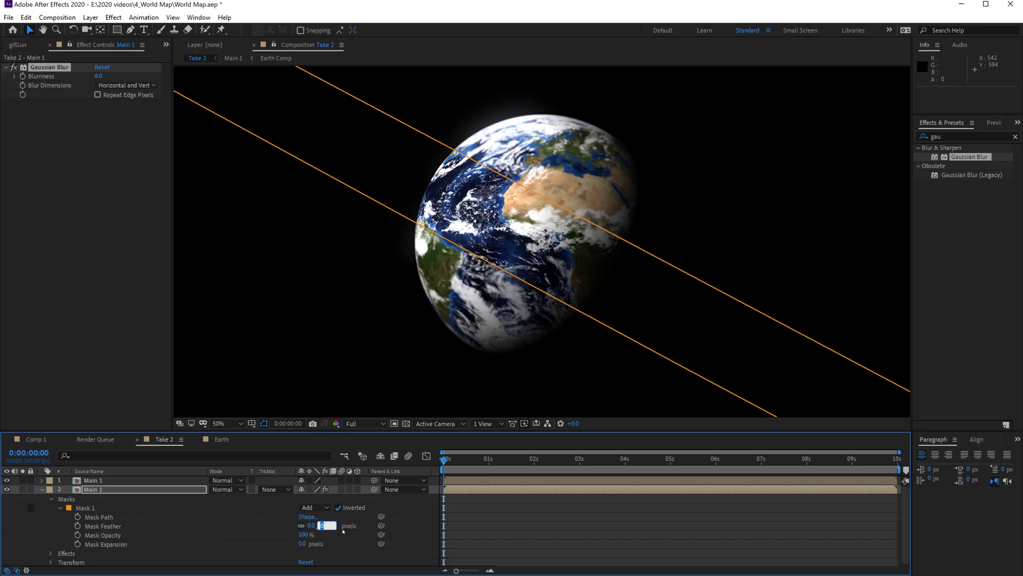
key("comma")
type("200")
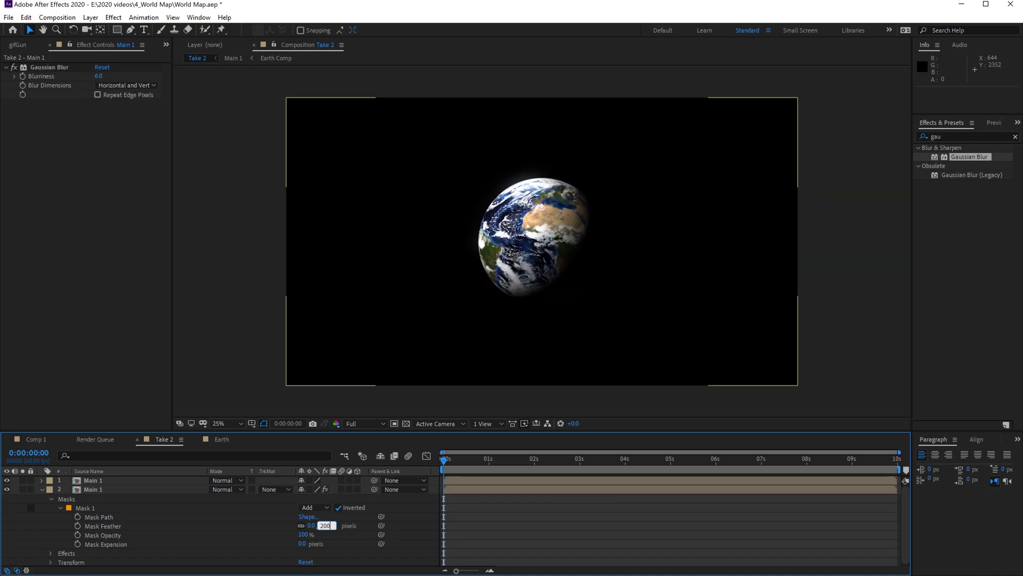
key("Return")
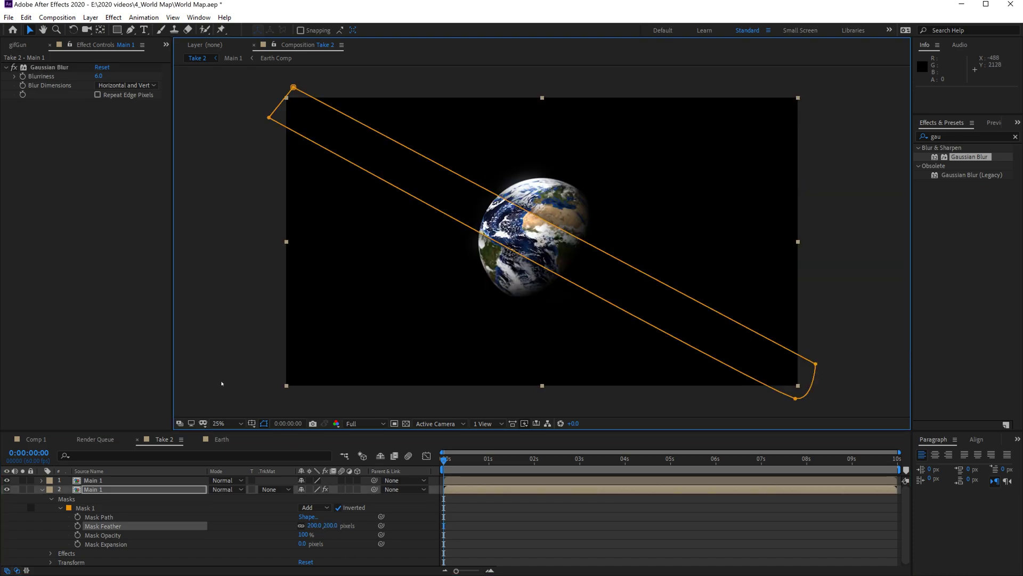
left_click(240, 374)
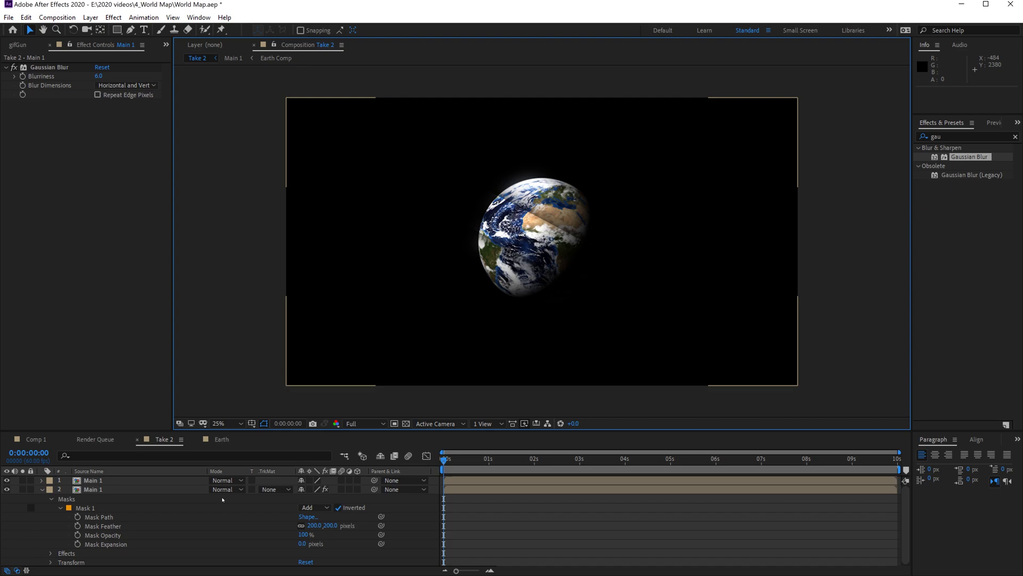
Step: Set Mask Feather 200 on the upper Main 1 layer's Mask 1, then collapse both layers
left_click(41, 482)
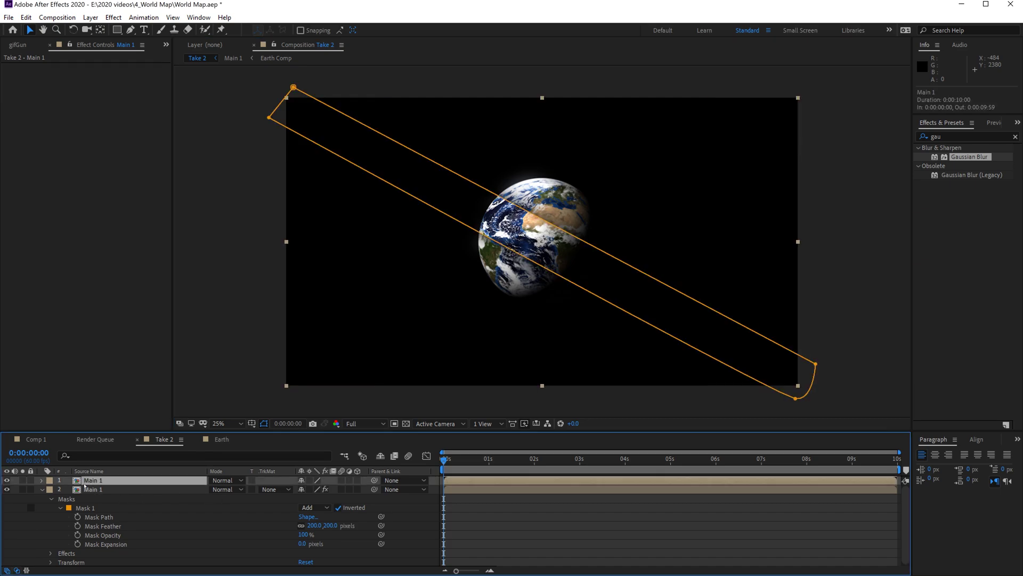
left_click(42, 480)
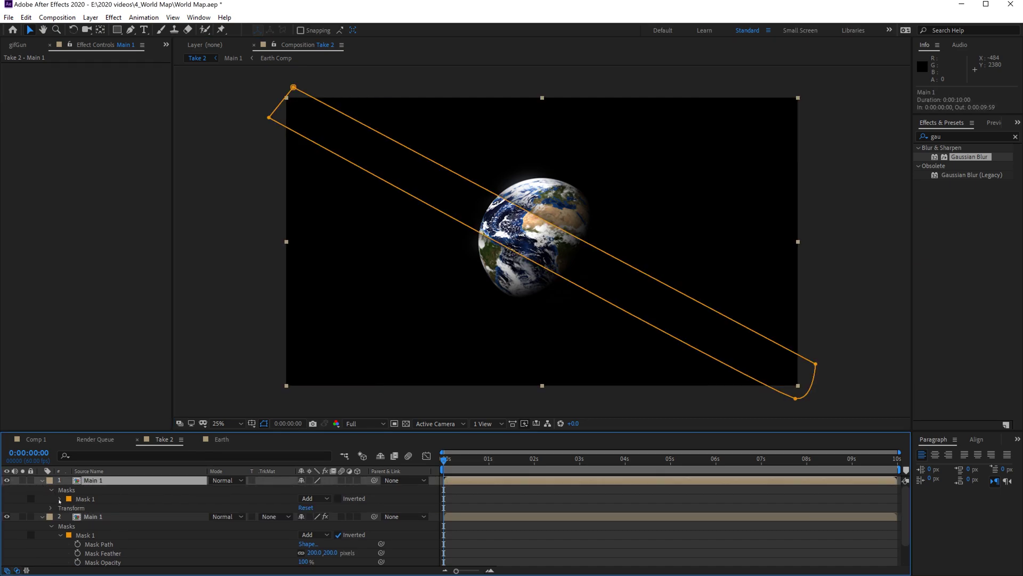
left_click(60, 499)
left_click(321, 517)
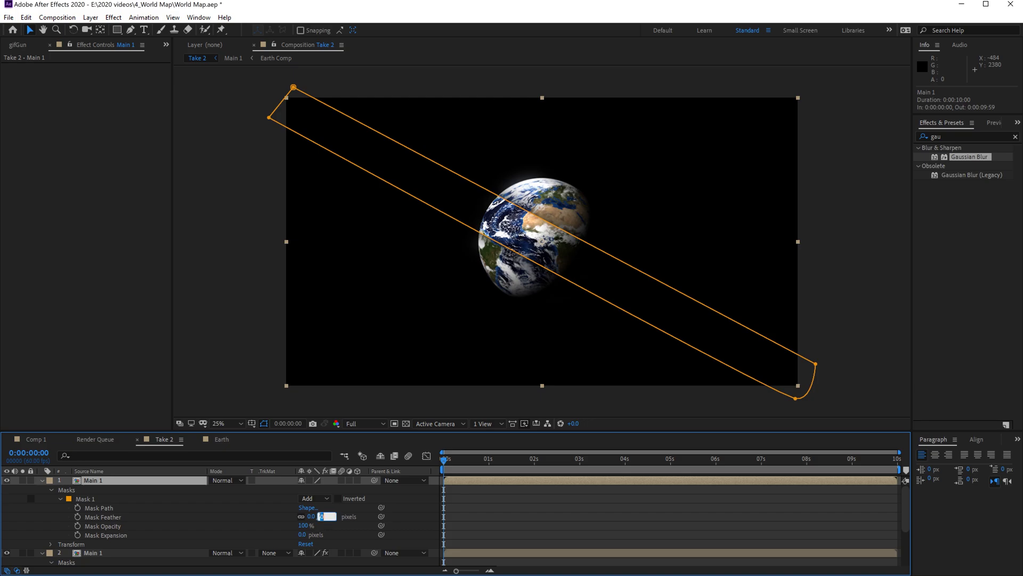
type("200")
key("Return")
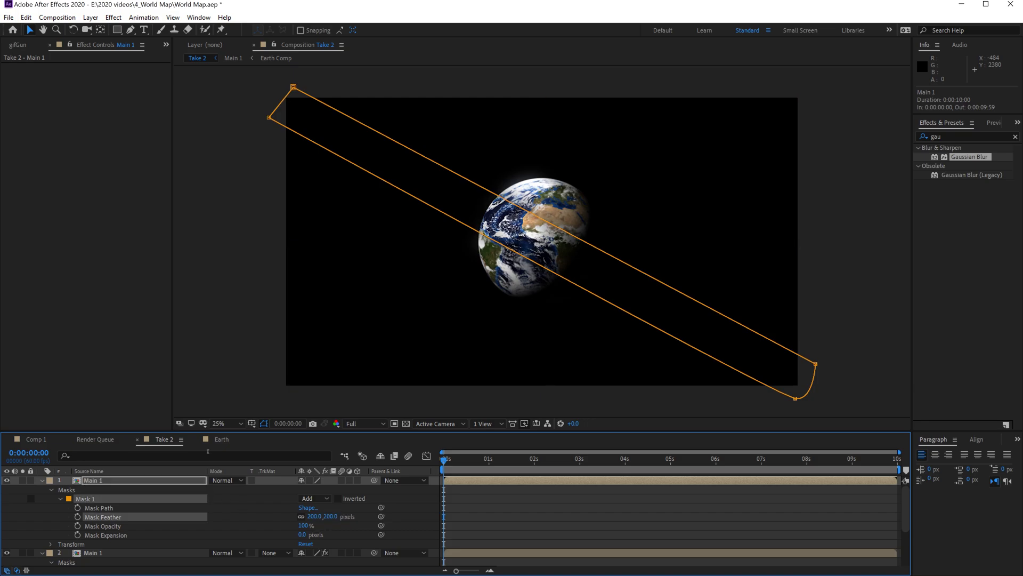
left_click(235, 330)
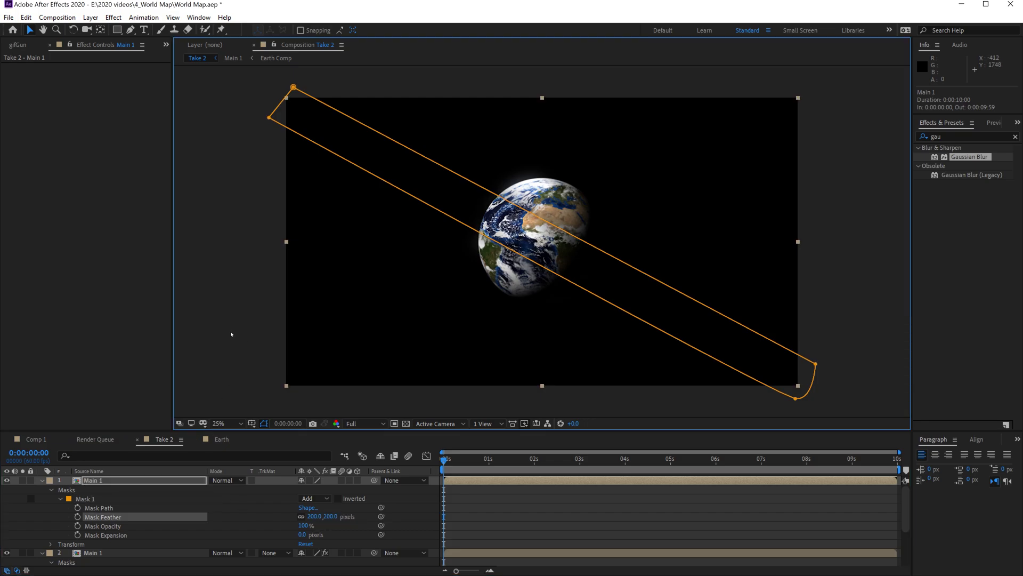
left_click(230, 337)
key("period")
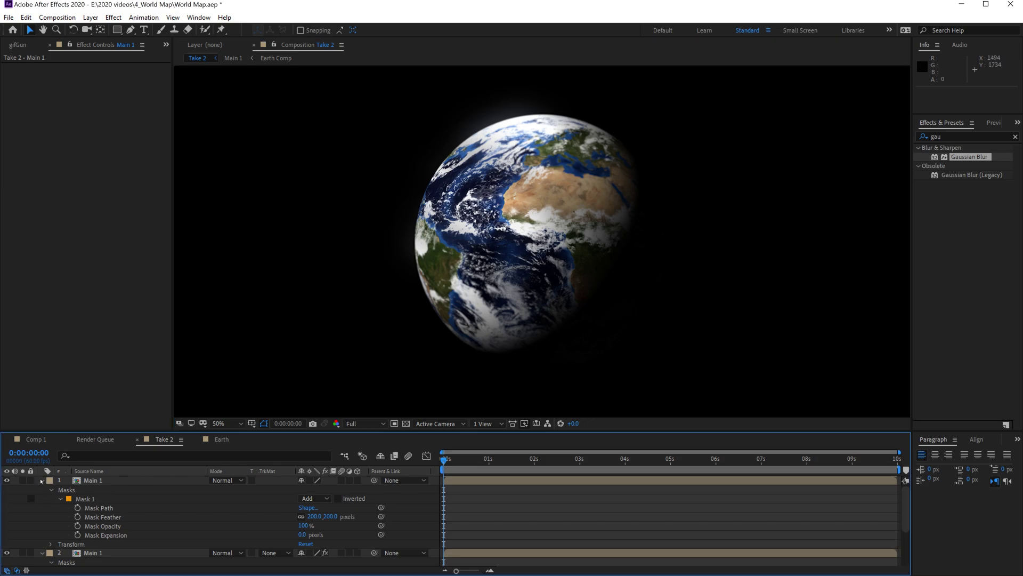
left_click(42, 480)
left_click(41, 490)
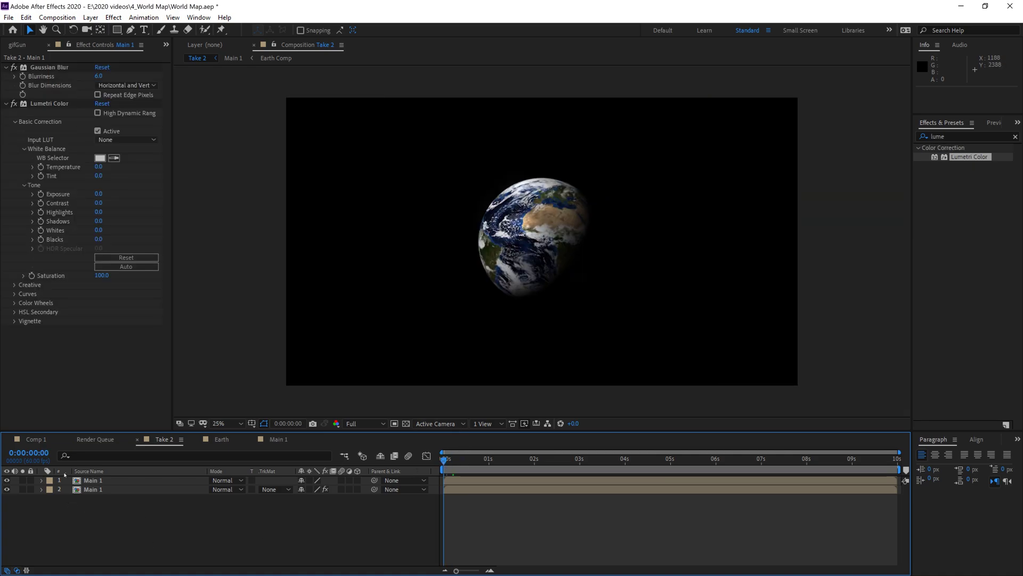
Step: Add hubble-telescope-nasa-10.jpg from the Project panel to Take 2 as layer 3
left_click(88, 480)
left_click(93, 489)
left_click(132, 523)
left_click(166, 44)
left_click(191, 58)
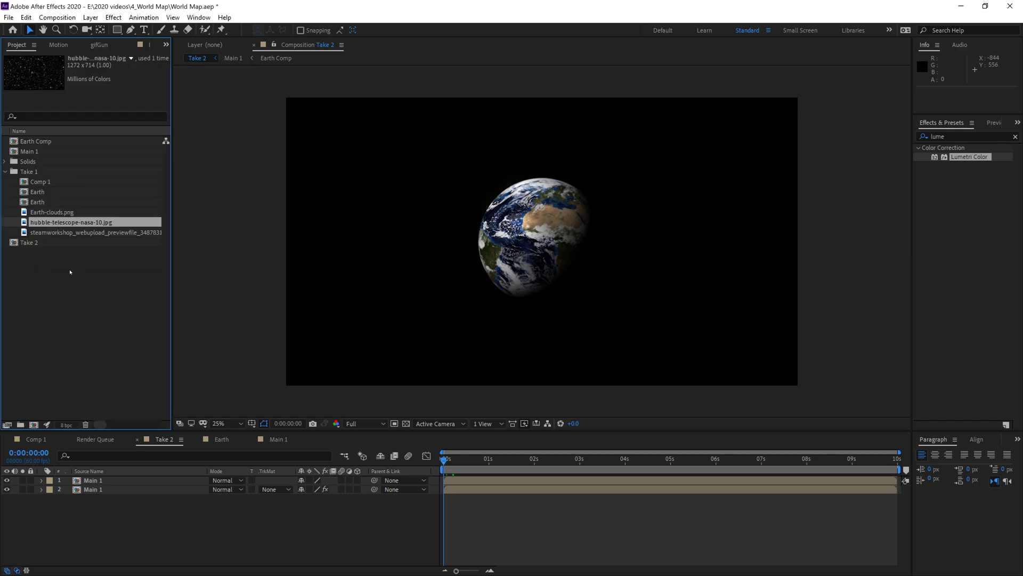
left_click(48, 235)
left_click_drag(65, 222, 194, 544)
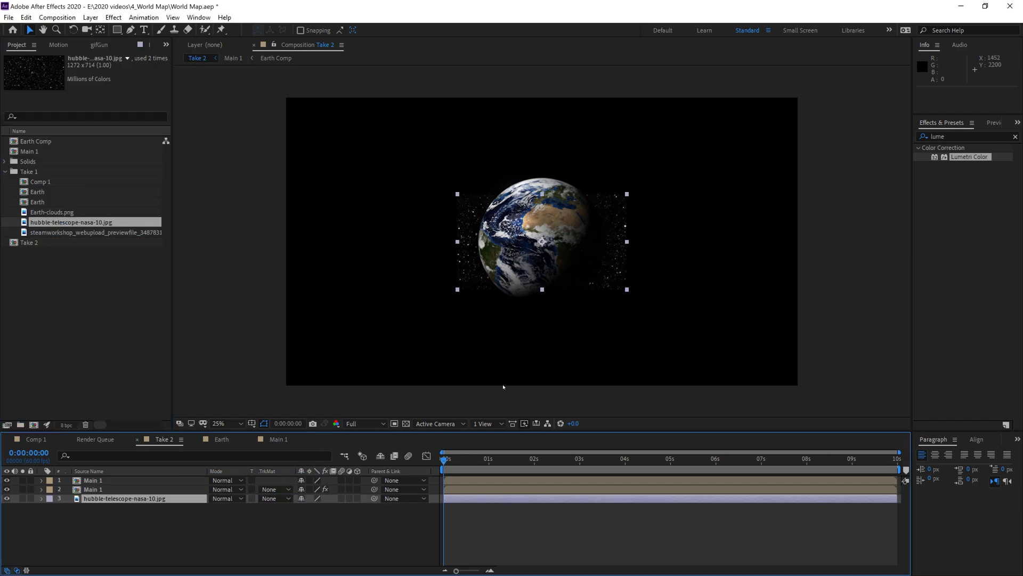
Step: Scale the Hubble star field up to about 303% to fill the frame
left_click(629, 292)
left_click_drag(631, 293, 799, 413)
left_click(956, 242)
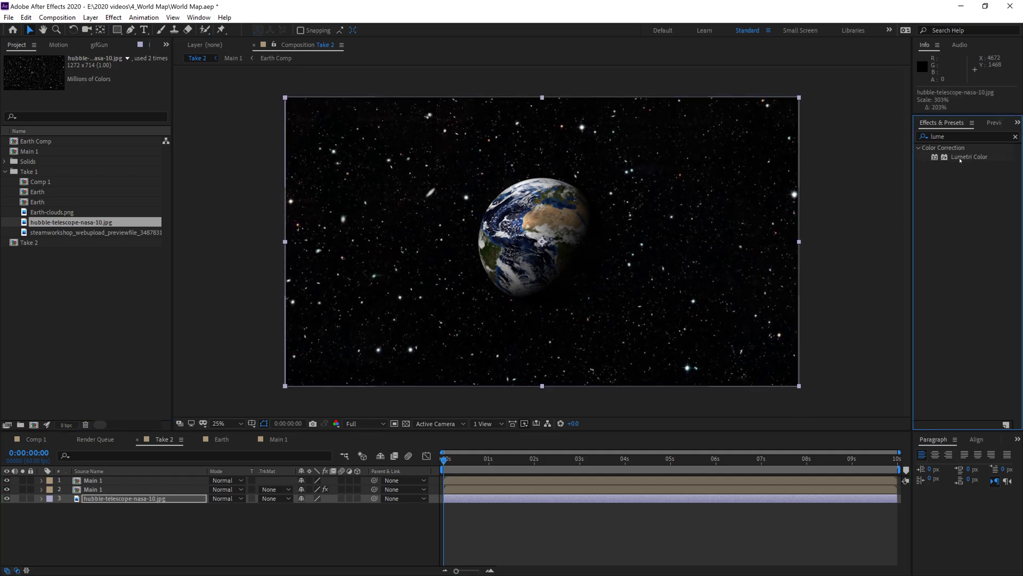
Step: Apply Lumetri Color to the Hubble layer with Exposure -4.5, Contrast 47.0 and Whites 150.0
left_click(955, 136)
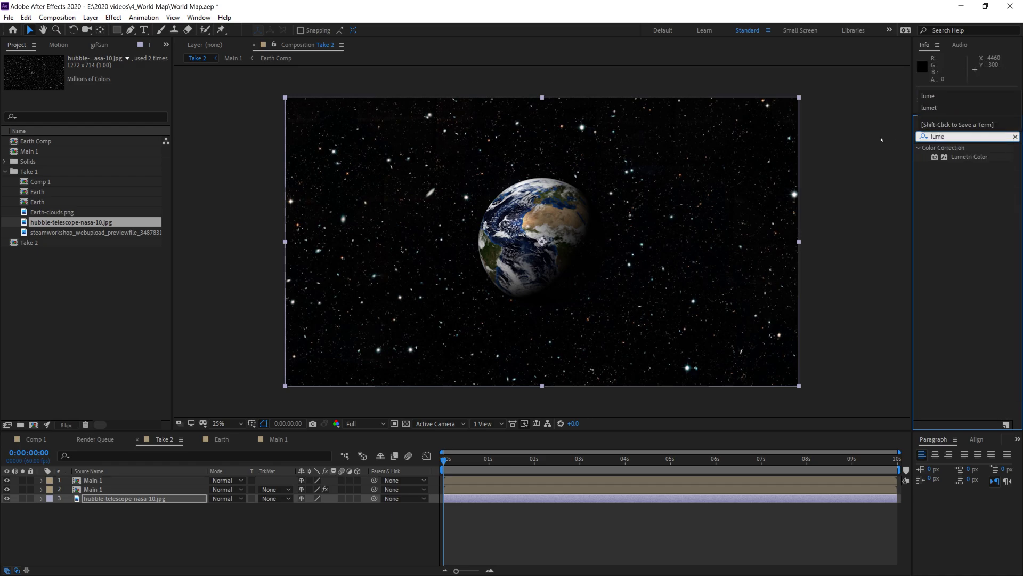
left_click_drag(962, 155, 139, 498)
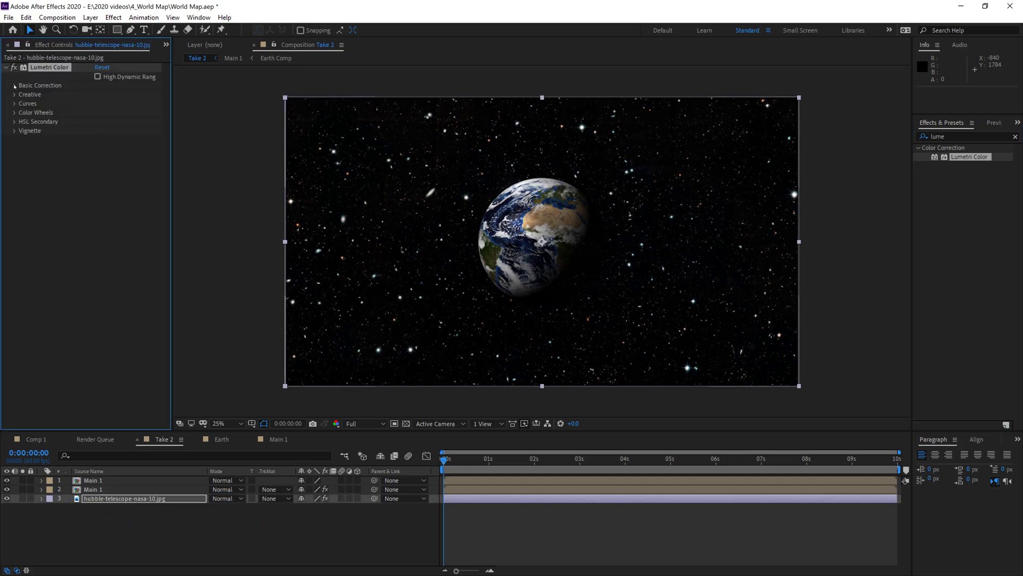
left_click(15, 86)
left_click_drag(99, 157, 79, 167)
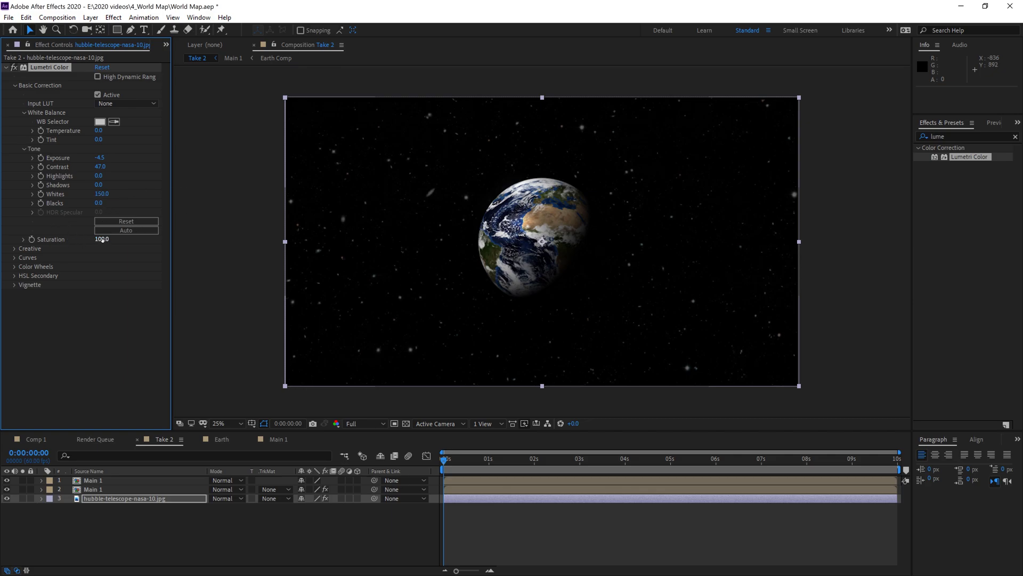
left_click(384, 526)
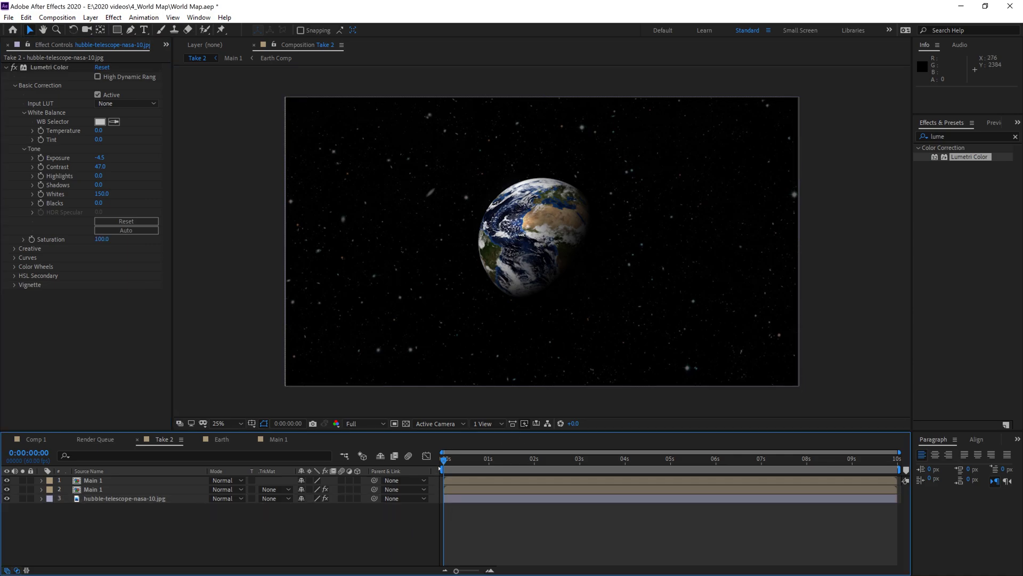
Step: Play a RAM preview of Take 2 showing the Earth over the dimmed star field
key("space")
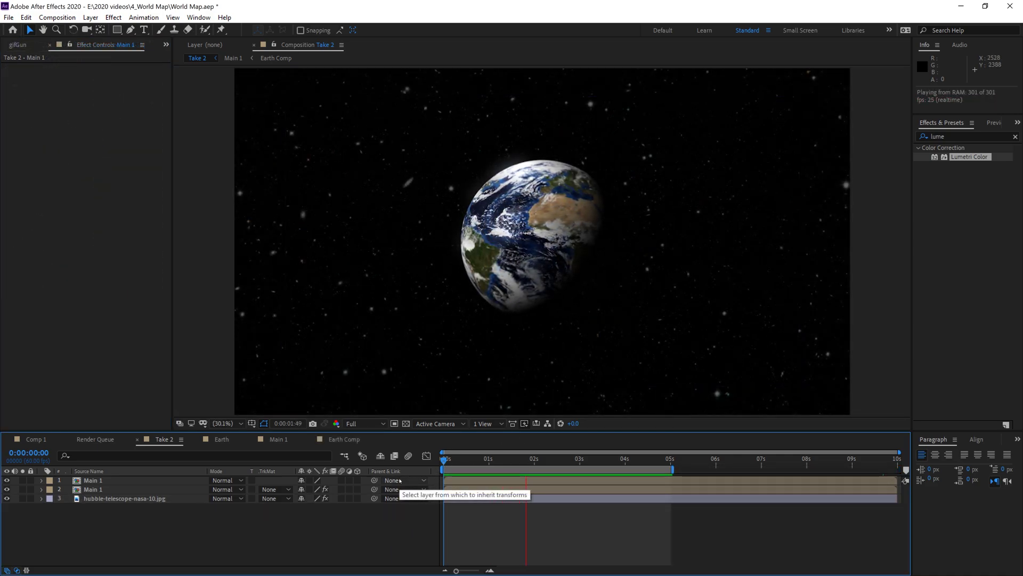